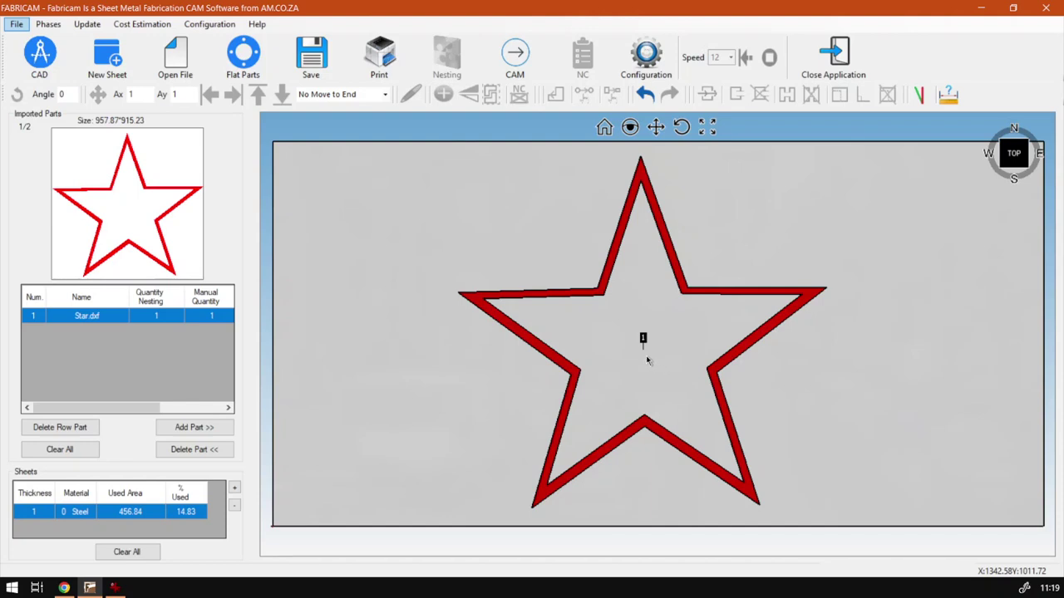
scroll(642, 359, up, 4)
scroll(639, 335, down, 3)
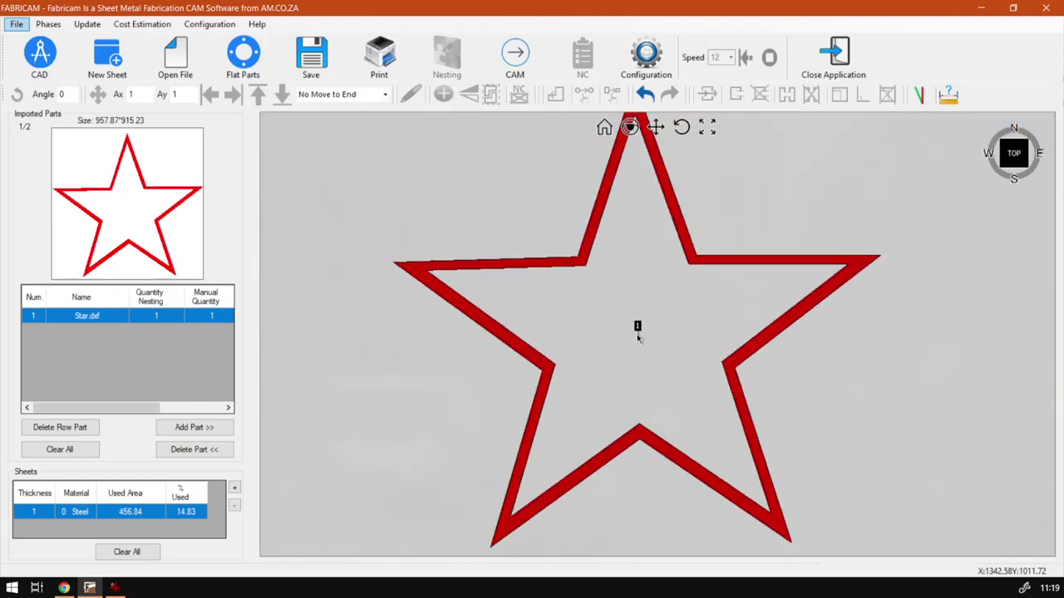
scroll(639, 335, up, 3)
scroll(639, 335, down, 3)
scroll(640, 338, up, 5)
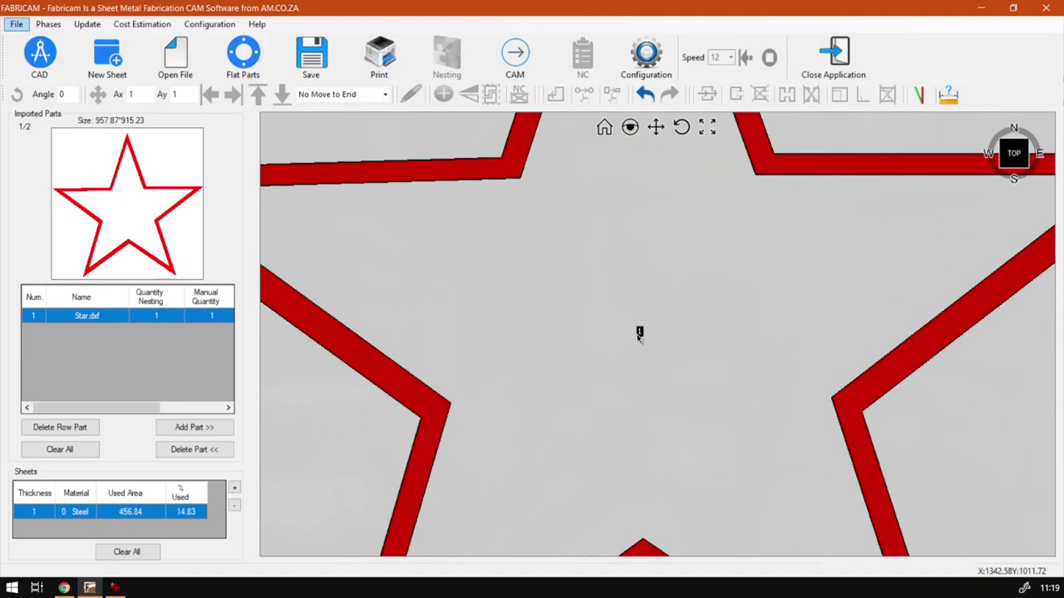
scroll(642, 344, down, 2)
scroll(642, 343, down, 3)
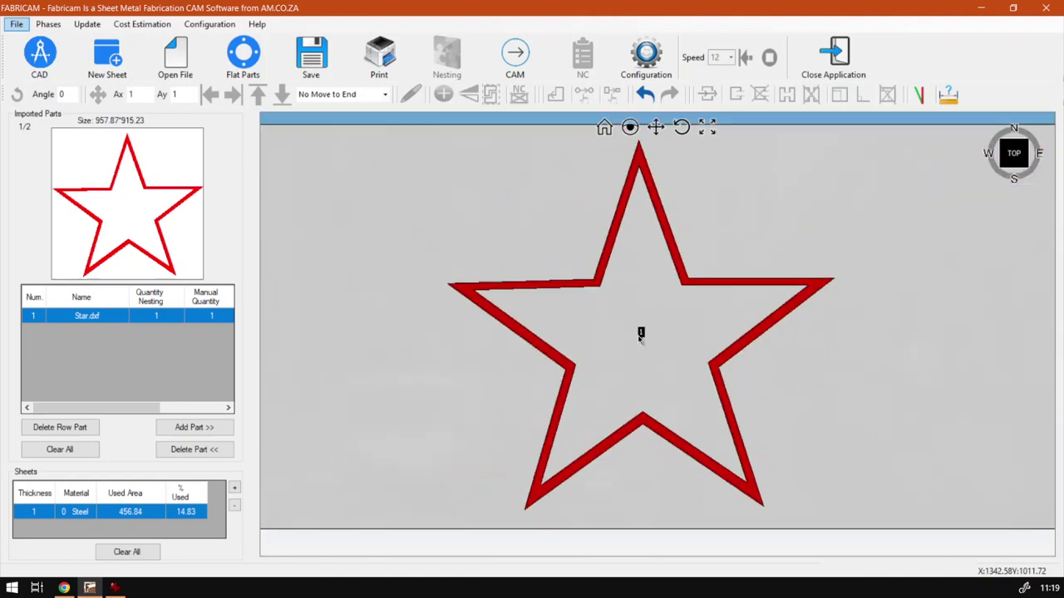
scroll(641, 339, up, 2)
scroll(641, 340, down, 1)
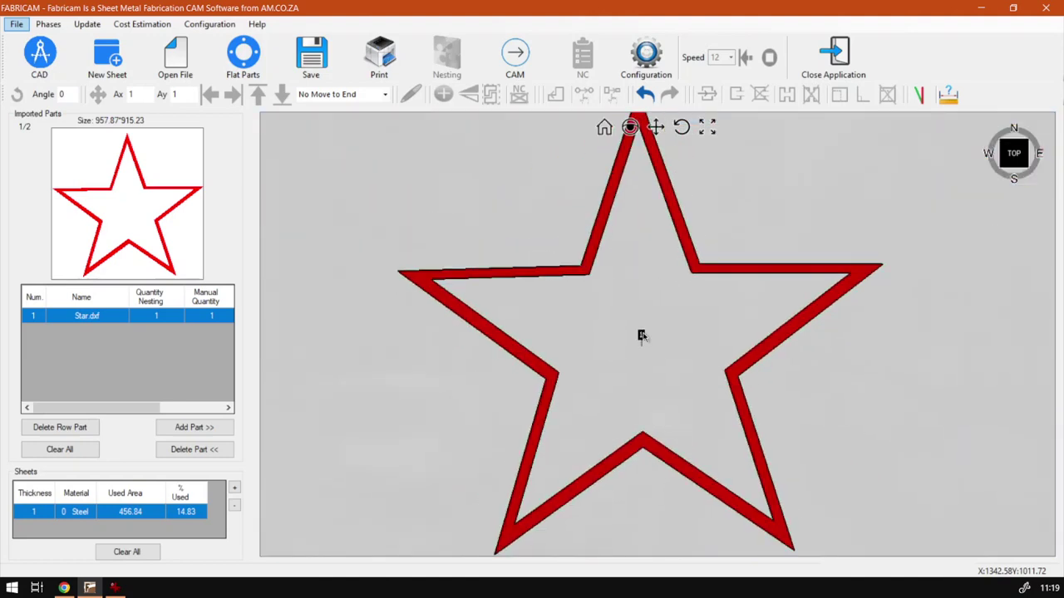
scroll(642, 341, down, 1)
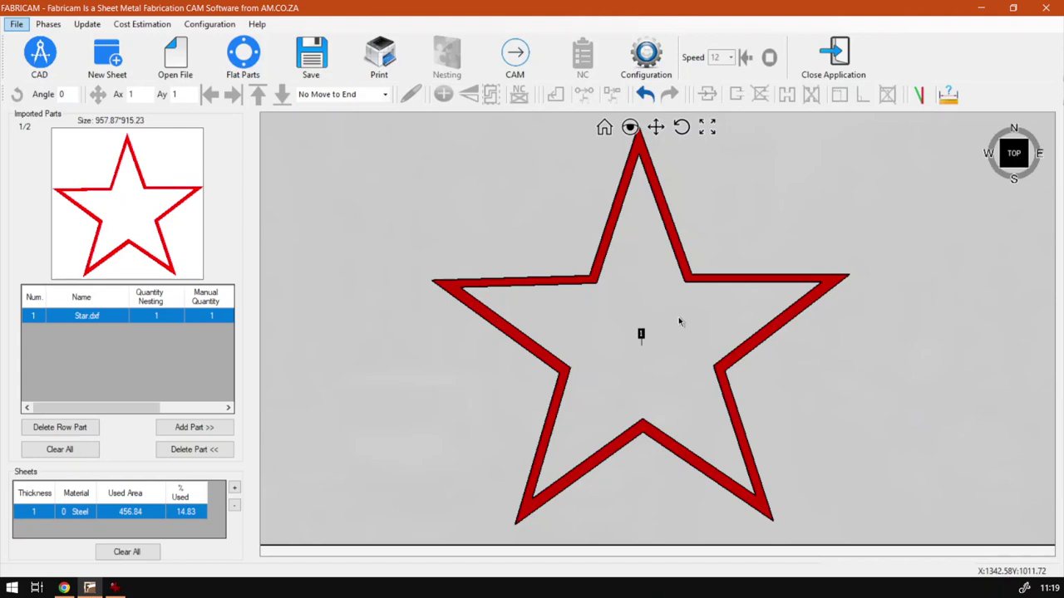
- Zoom in and out over the star's left tip, ending with its red arm filling the viewport
scroll(432, 287, up, 5)
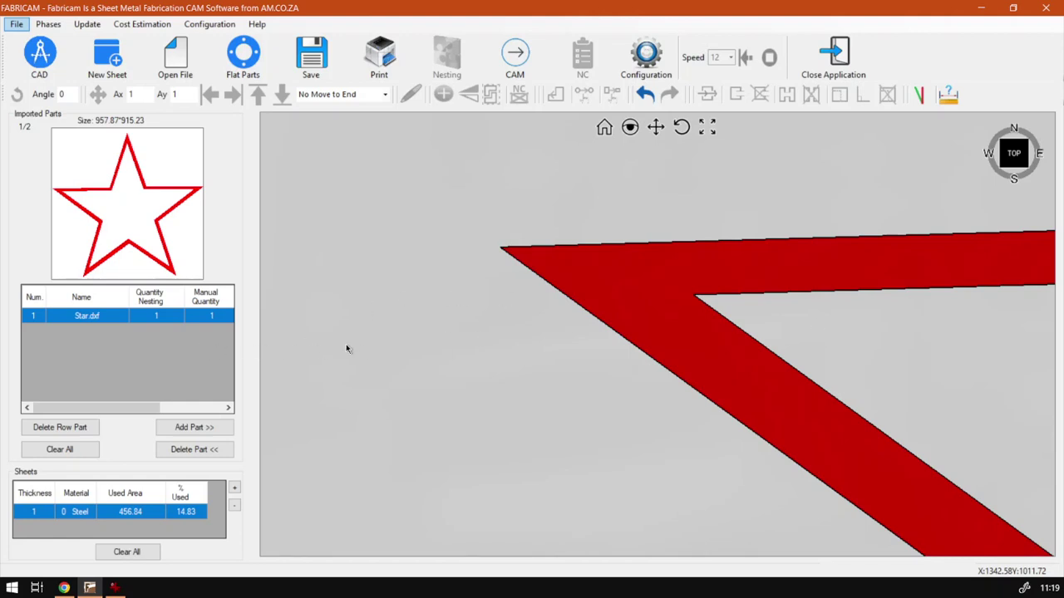
scroll(339, 330, down, 3)
scroll(338, 330, up, 2)
scroll(339, 336, up, 2)
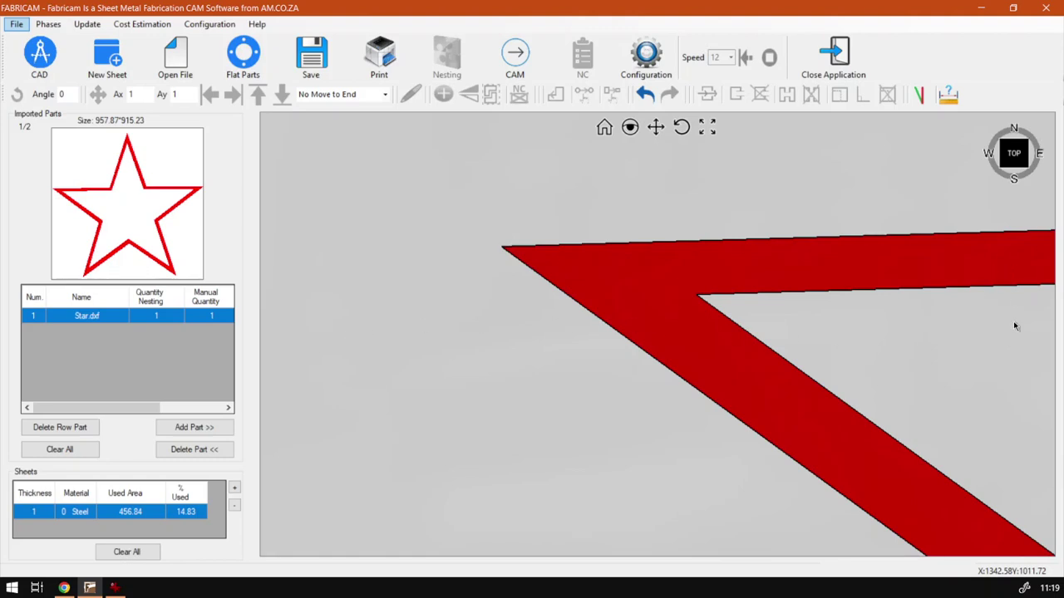
scroll(1015, 325, down, 4)
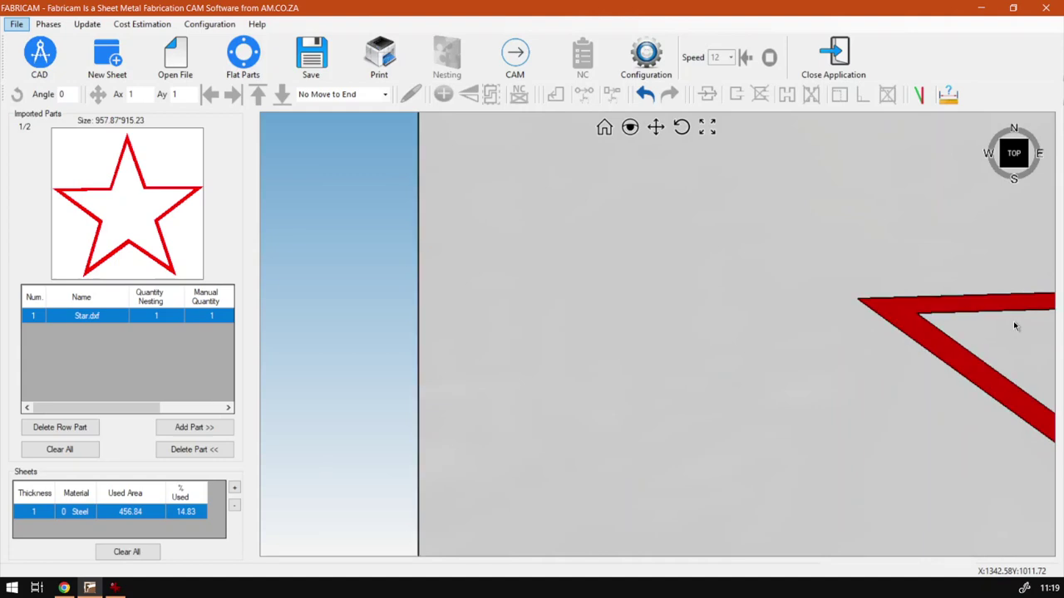
scroll(1015, 325, up, 5)
scroll(1015, 324, down, 1)
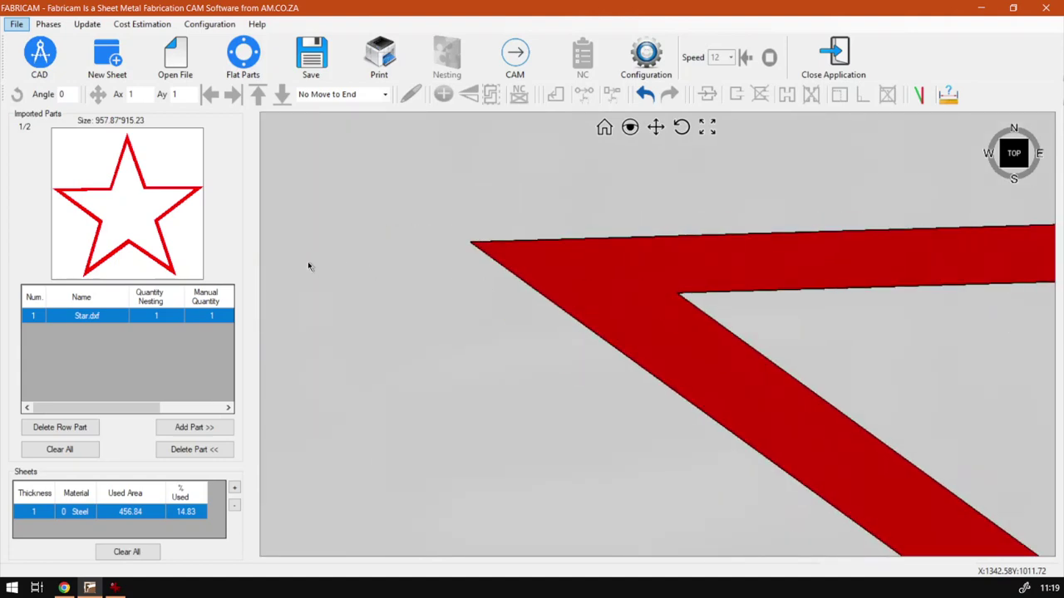
scroll(277, 278, down, 4)
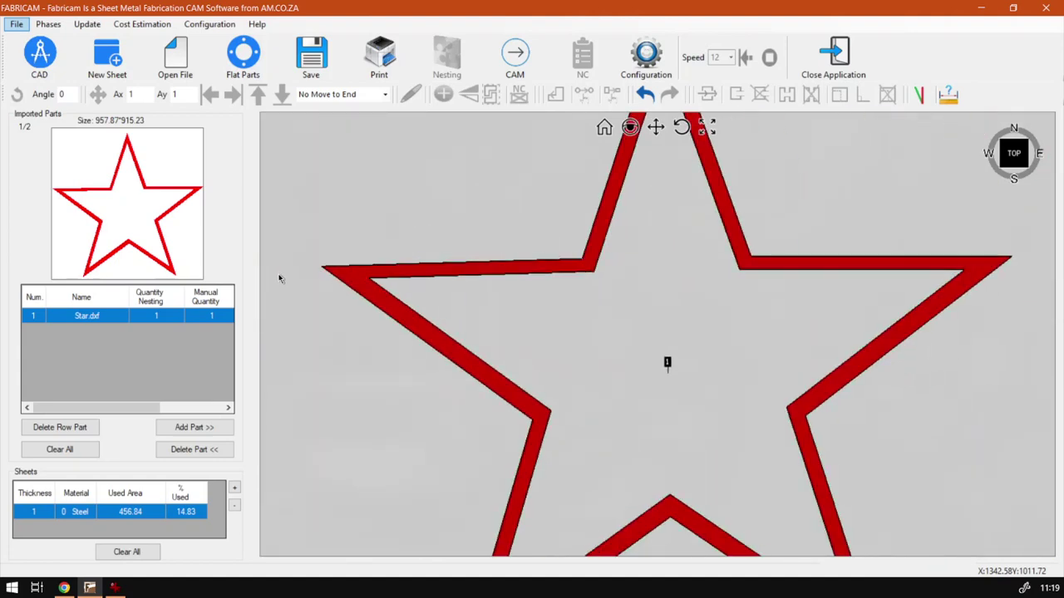
scroll(279, 279, up, 4)
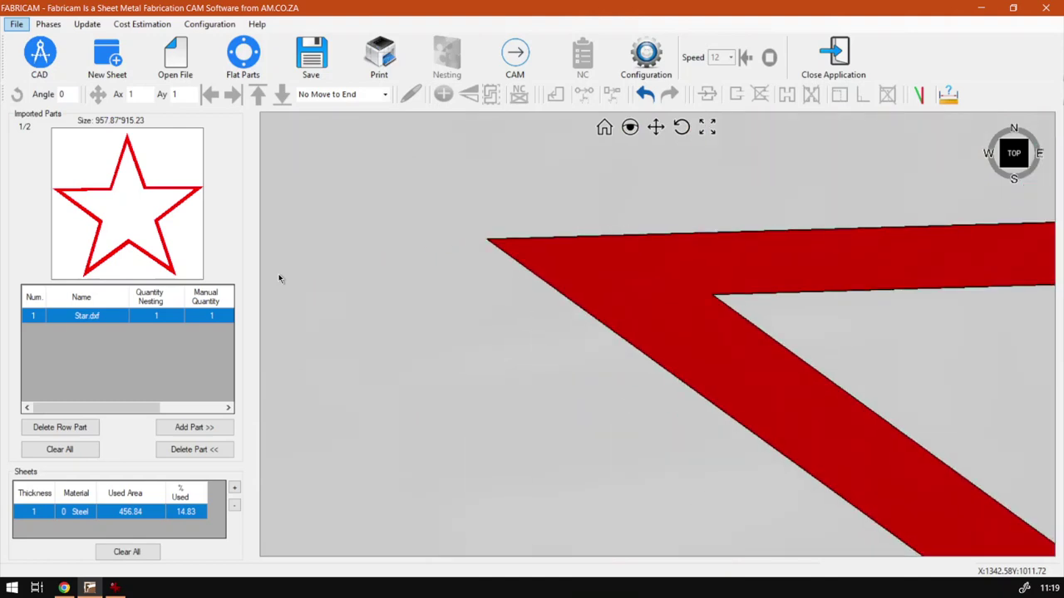
scroll(1026, 391, down, 5)
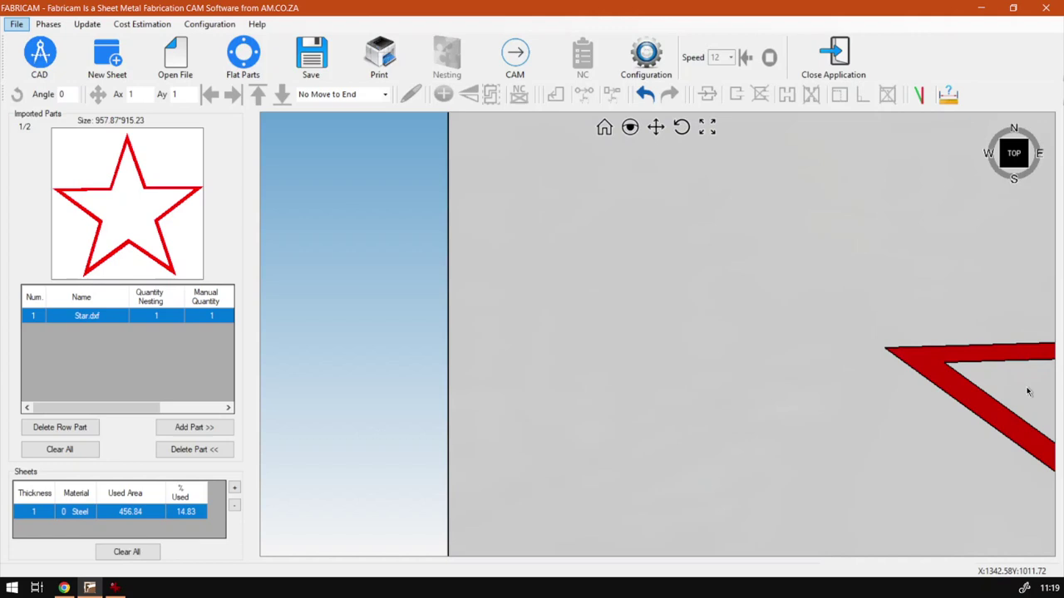
scroll(1026, 392, up, 3)
scroll(1025, 391, down, 2)
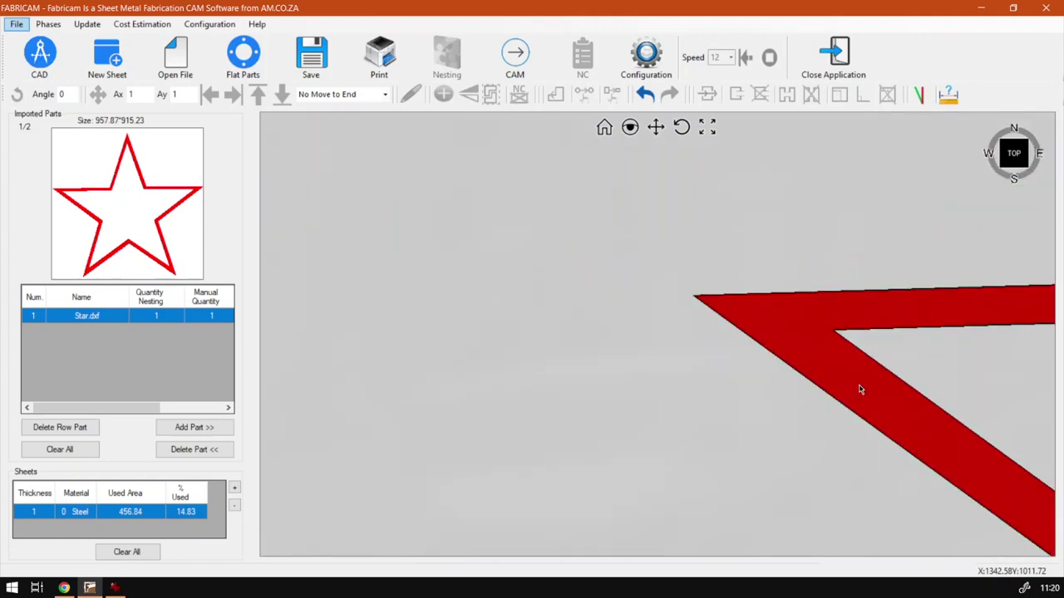
scroll(1021, 391, up, 3)
scroll(1020, 390, down, 2)
scroll(1027, 391, up, 1)
scroll(1029, 392, up, 1)
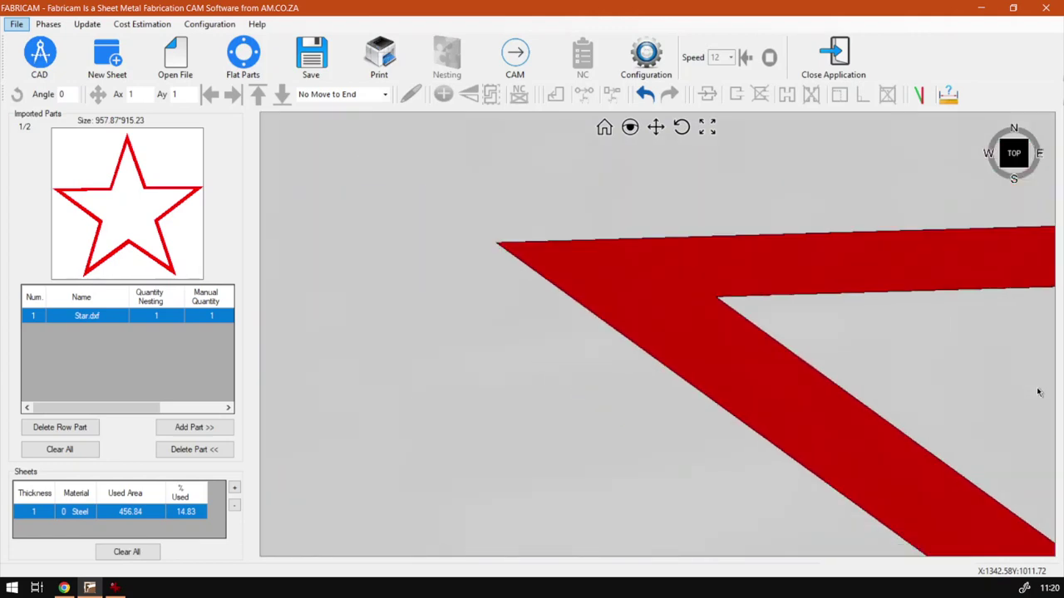
scroll(1031, 393, down, 3)
scroll(1038, 392, up, 1)
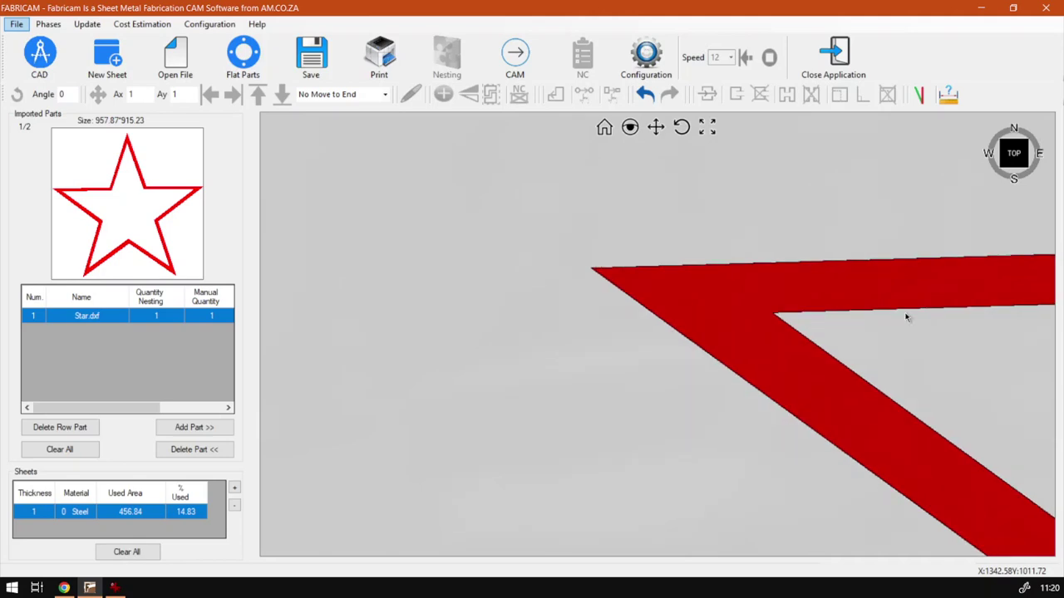
- Pan the view of the star arm slightly up and to the left
click(655, 127)
drag(1011, 352, 975, 311)
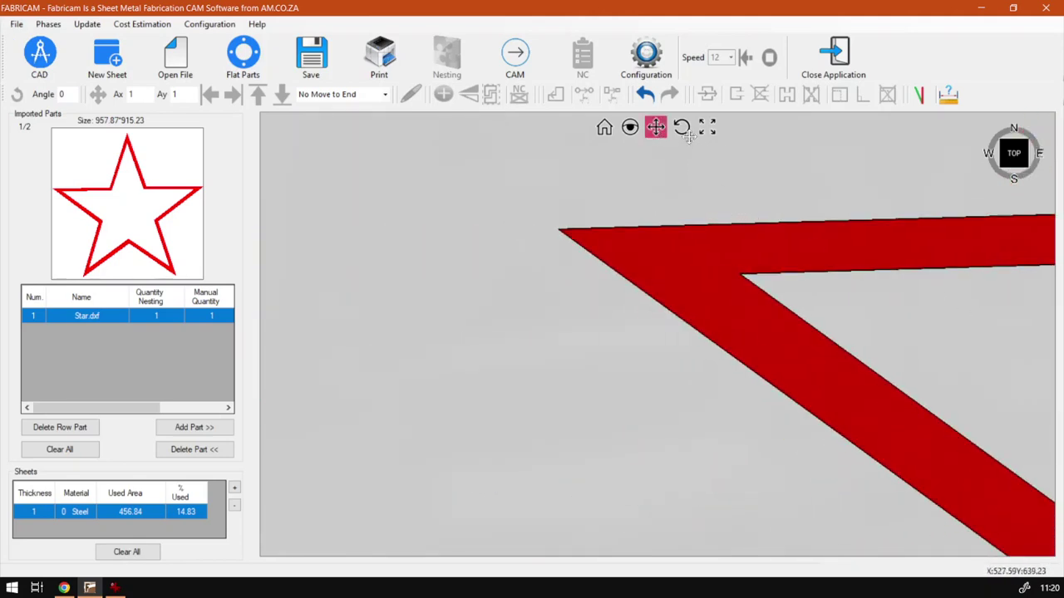
click(655, 126)
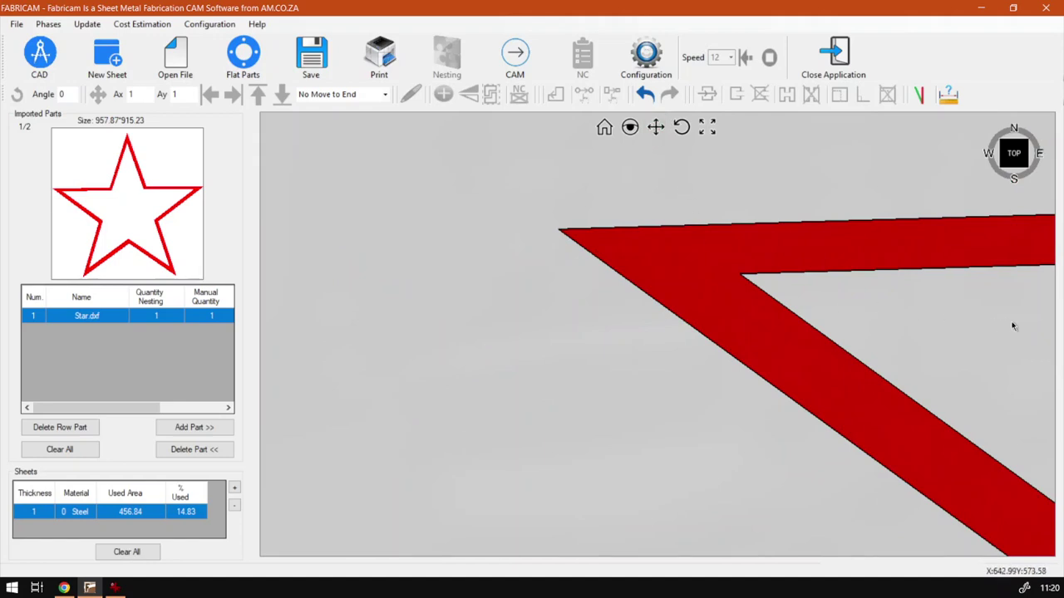
- Zoom out until most of the star and its centre marker are visible
scroll(1012, 321, up, 2)
scroll(1012, 321, down, 1)
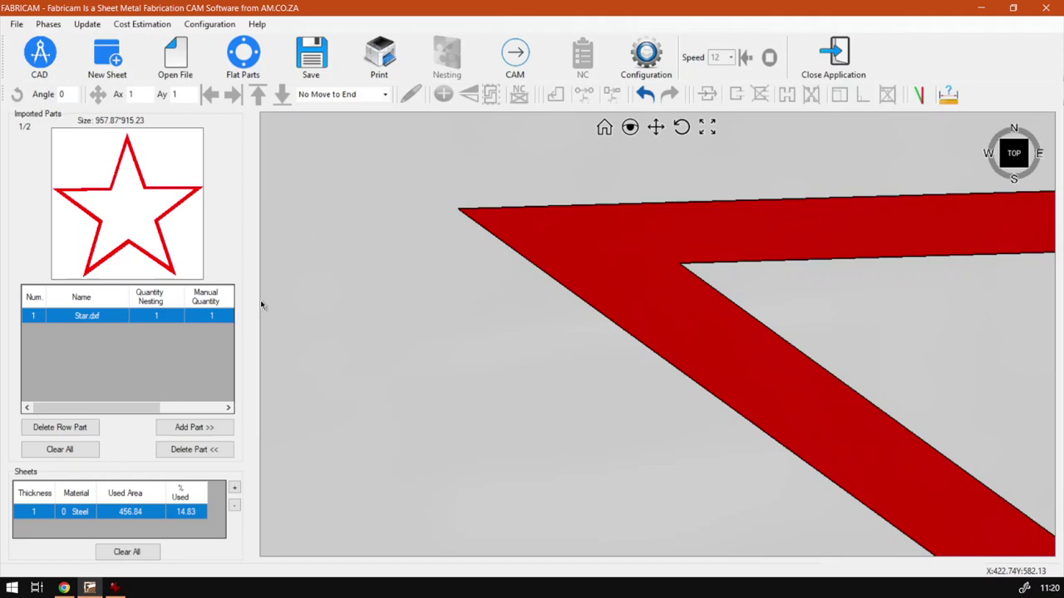
scroll(272, 306, down, 2)
scroll(273, 306, down, 4)
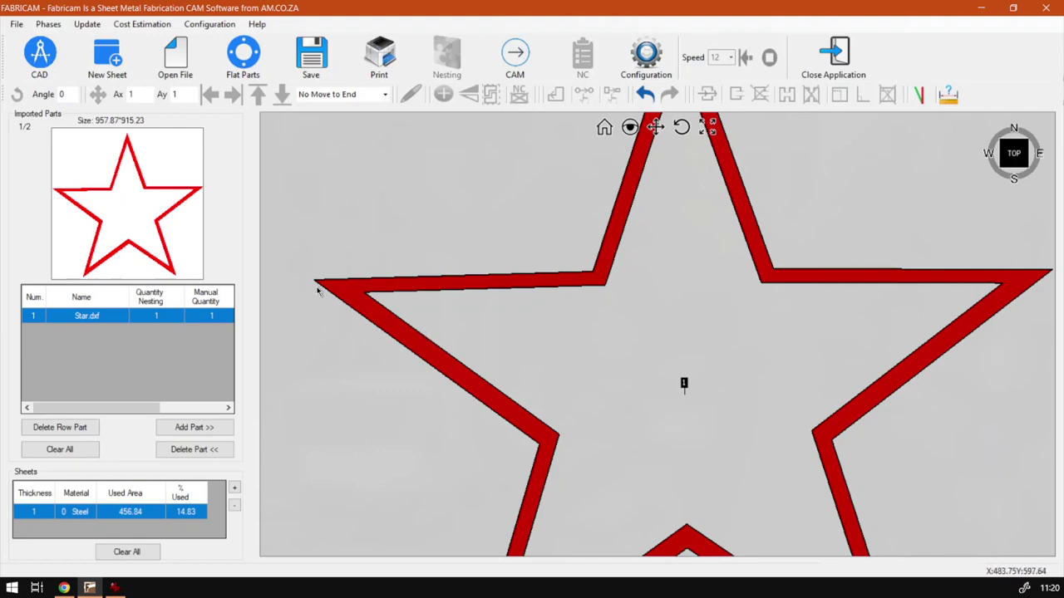
- Zoom repeatedly in and out on the red Star.dxf part with the mouse wheel
scroll(316, 285, up, 1)
scroll(314, 281, up, 5)
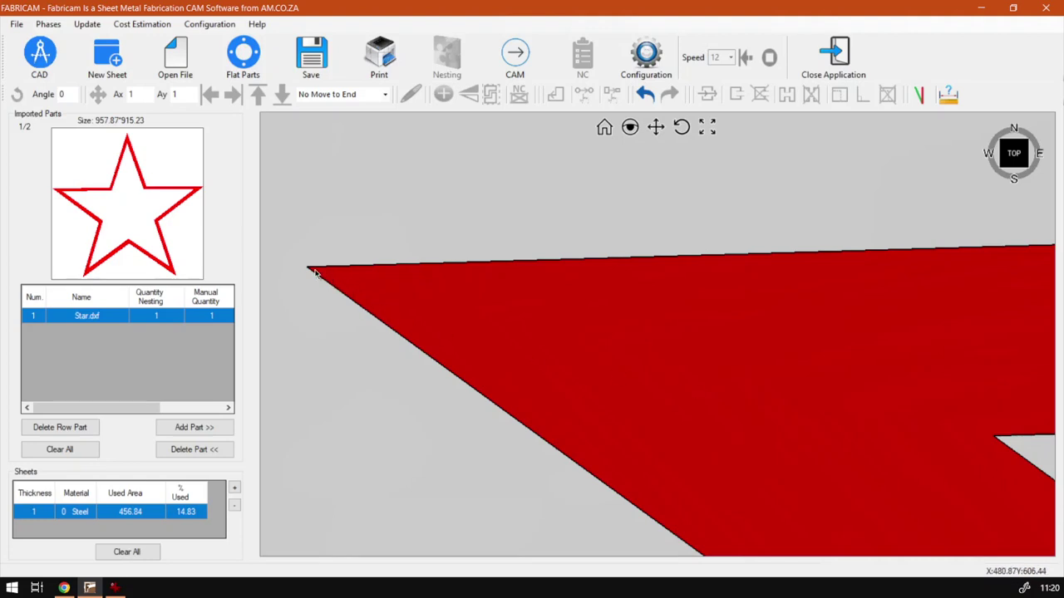
scroll(314, 275, down, 3)
scroll(314, 274, down, 6)
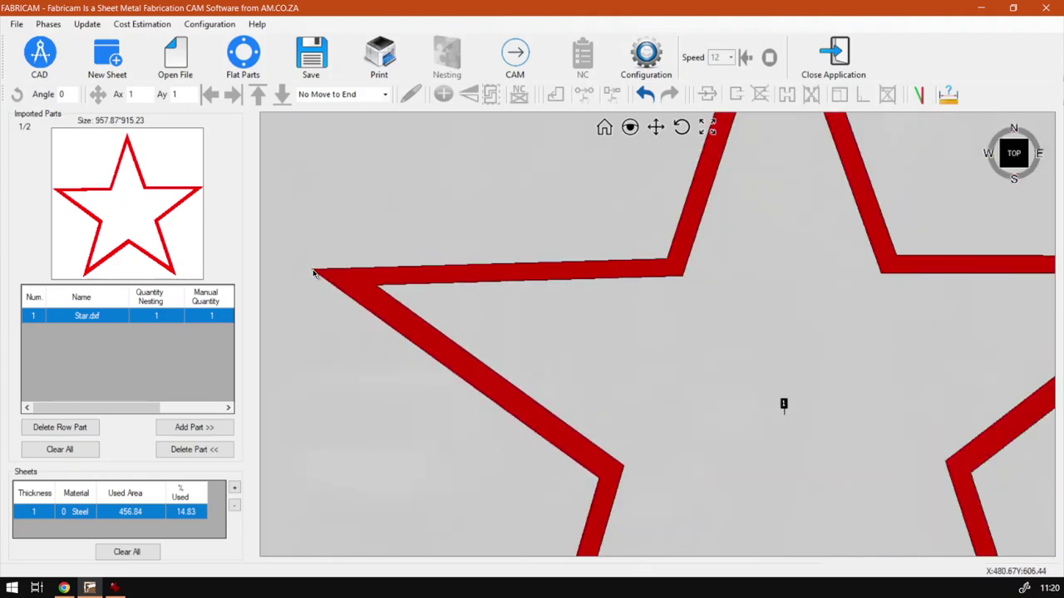
scroll(314, 274, up, 2)
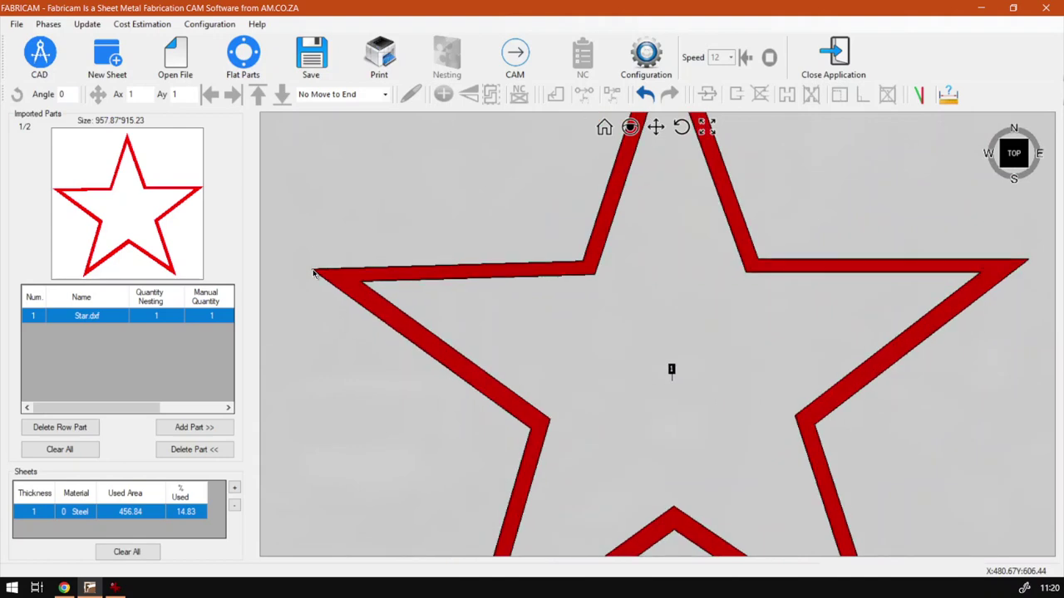
scroll(313, 274, up, 4)
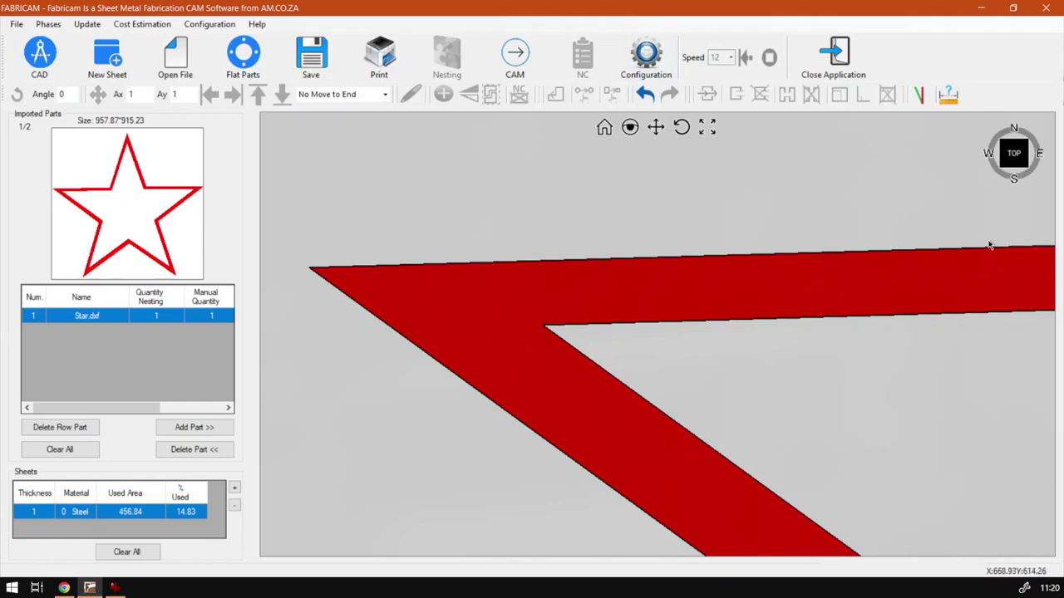
scroll(1031, 198, down, 3)
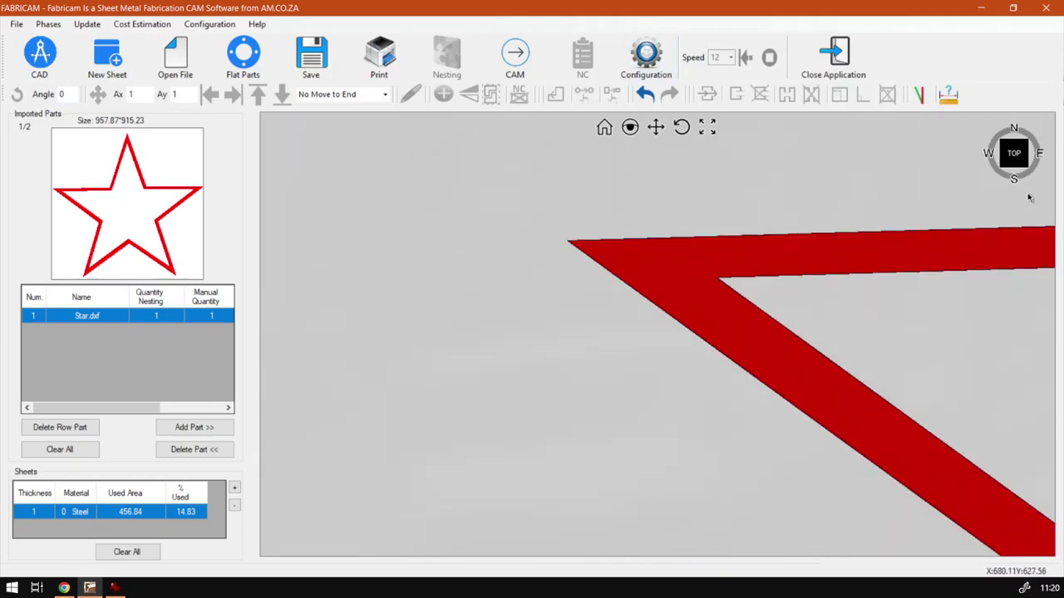
scroll(472, 493, up, 3)
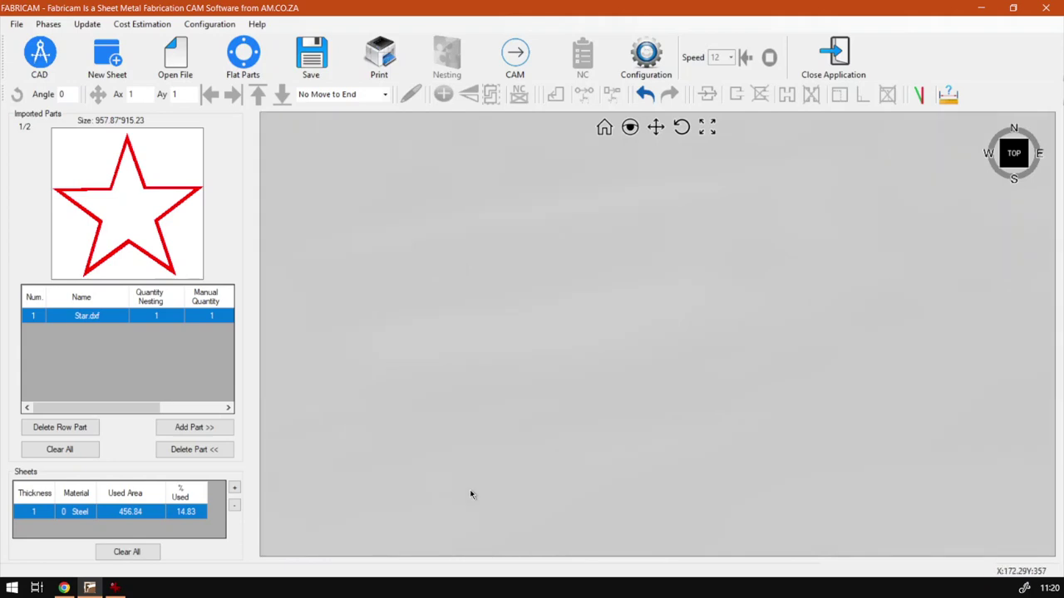
scroll(681, 374, down, 4)
scroll(803, 384, down, 1)
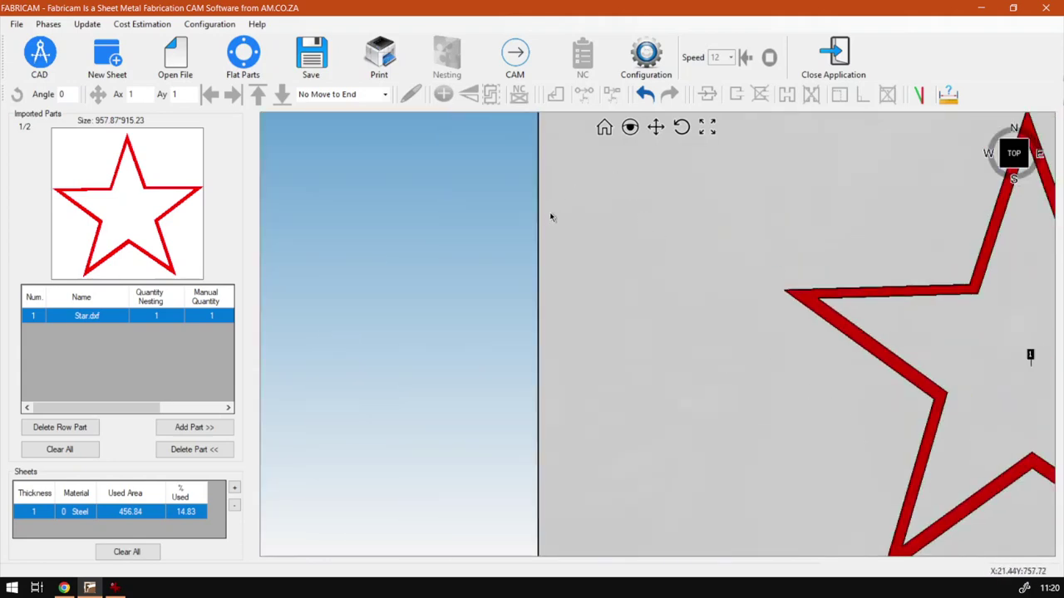
scroll(551, 214, down, 4)
scroll(1034, 291, up, 3)
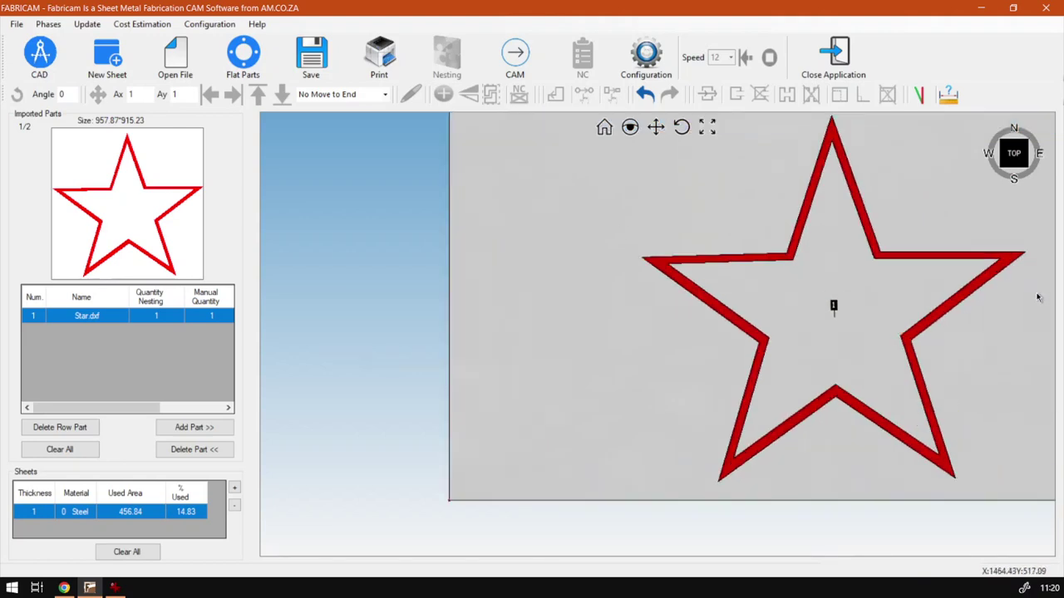
scroll(1037, 297, down, 4)
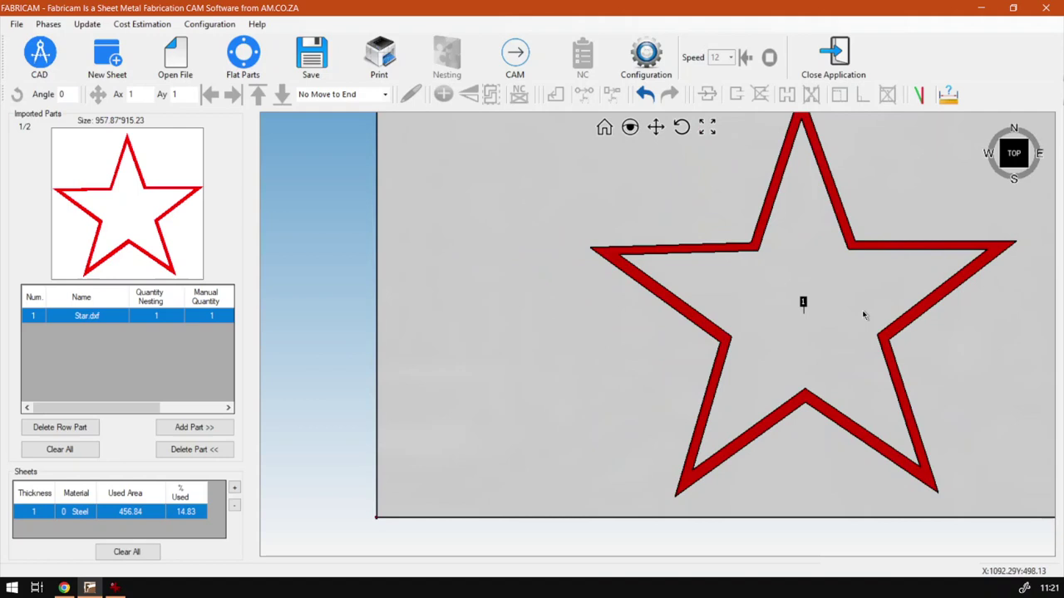
scroll(975, 238, down, 1)
scroll(865, 371, up, 1)
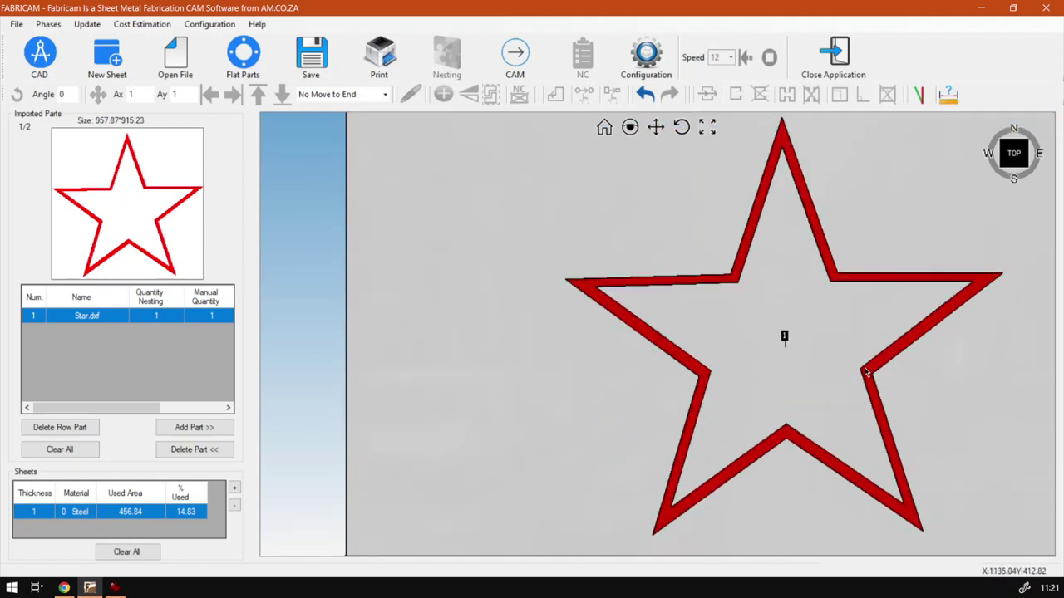
scroll(357, 374, down, 1)
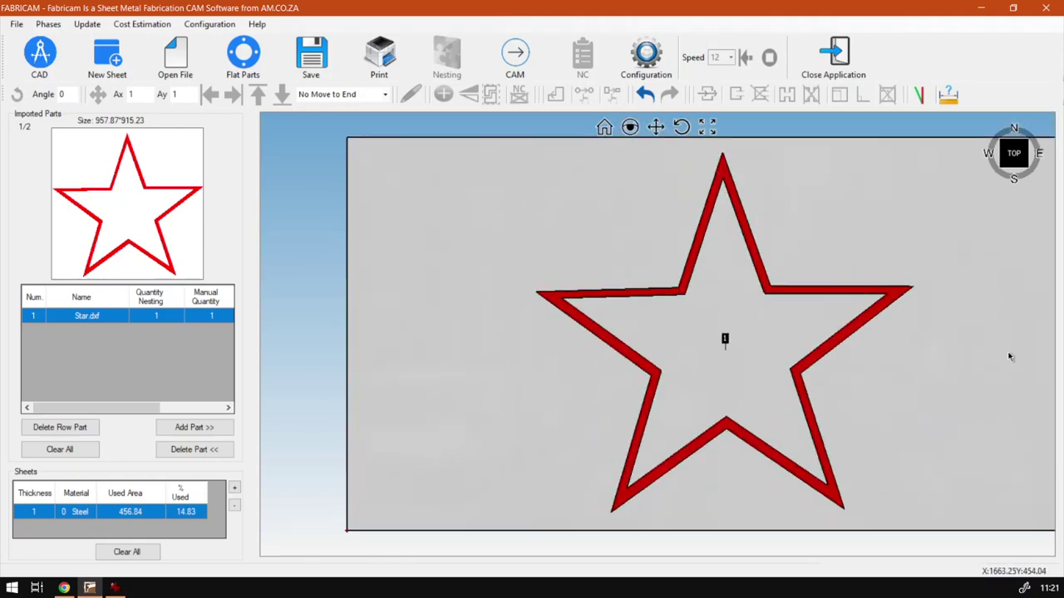
scroll(997, 359, up, 1)
scroll(397, 372, down, 1)
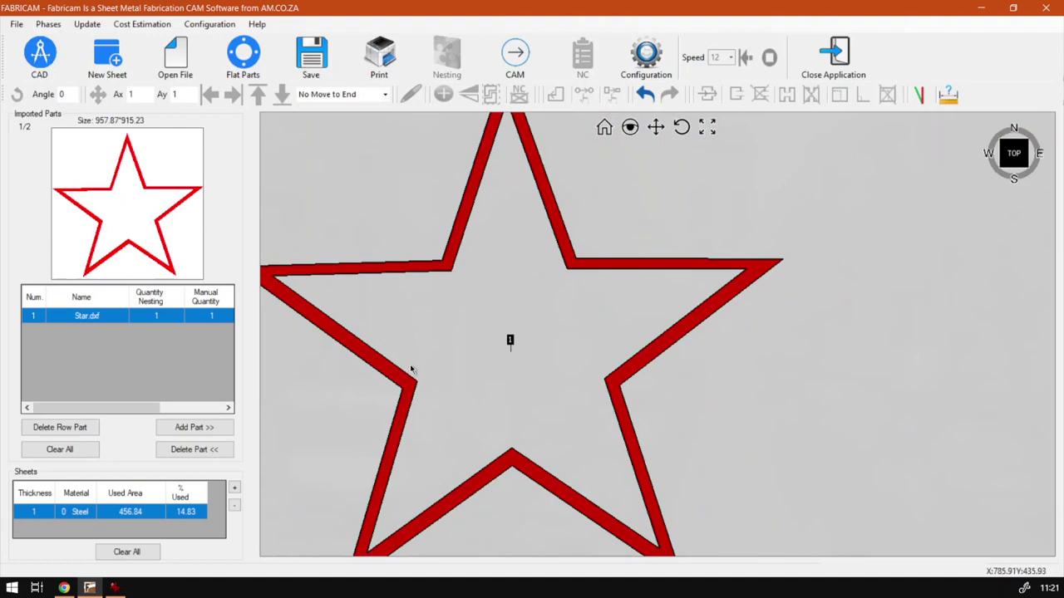
scroll(299, 351, down, 1)
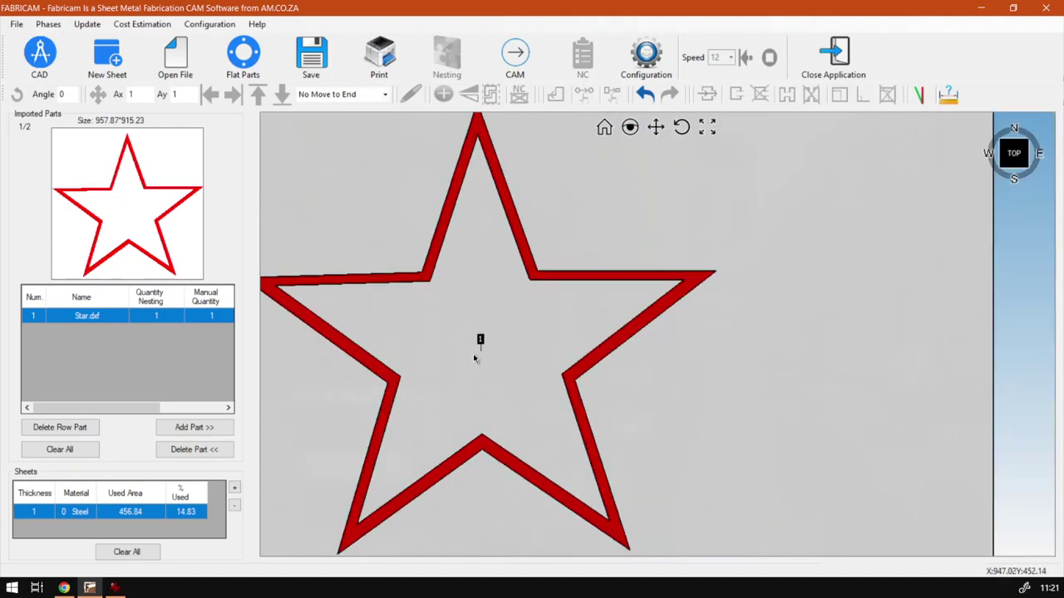
- Pan the star rightward to re-centre it and adjust the zoom so the whole star shows
click(657, 126)
drag(593, 274, 736, 287)
click(657, 126)
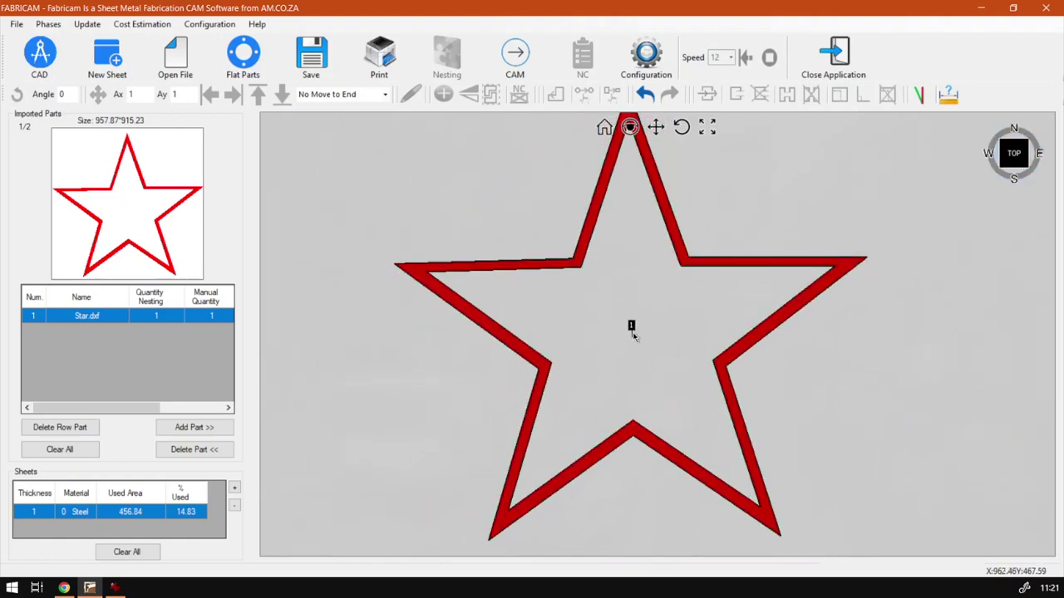
scroll(631, 328, up, 5)
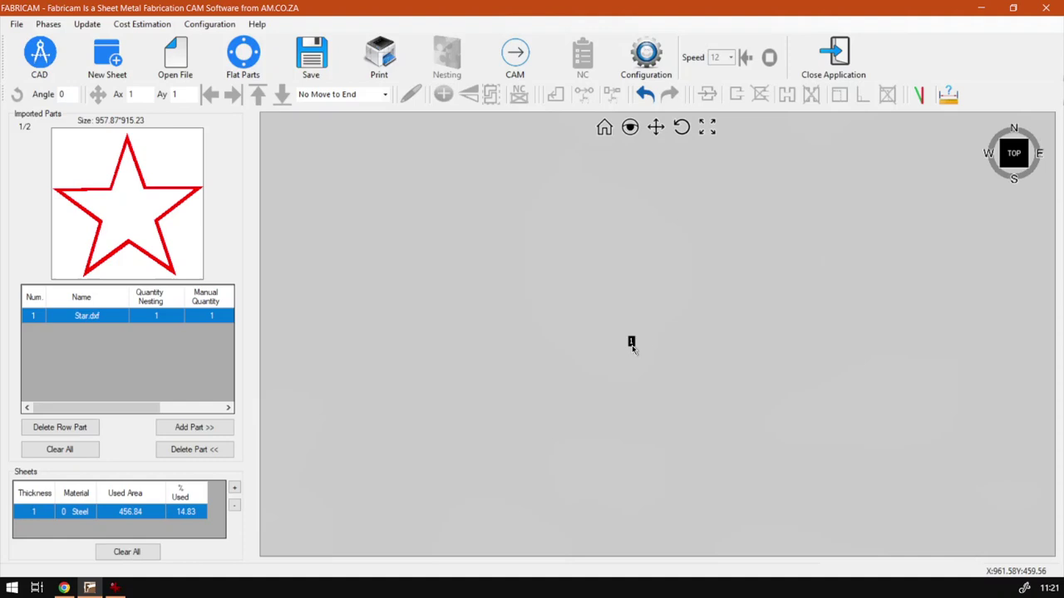
scroll(630, 335, down, 5)
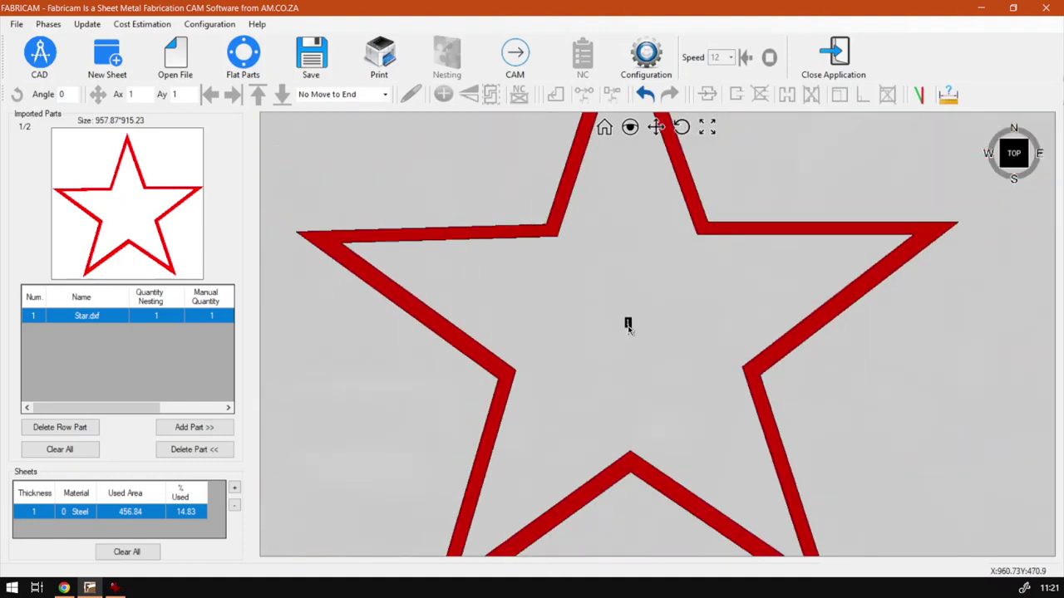
scroll(629, 323, up, 3)
scroll(629, 328, up, 2)
scroll(631, 340, down, 5)
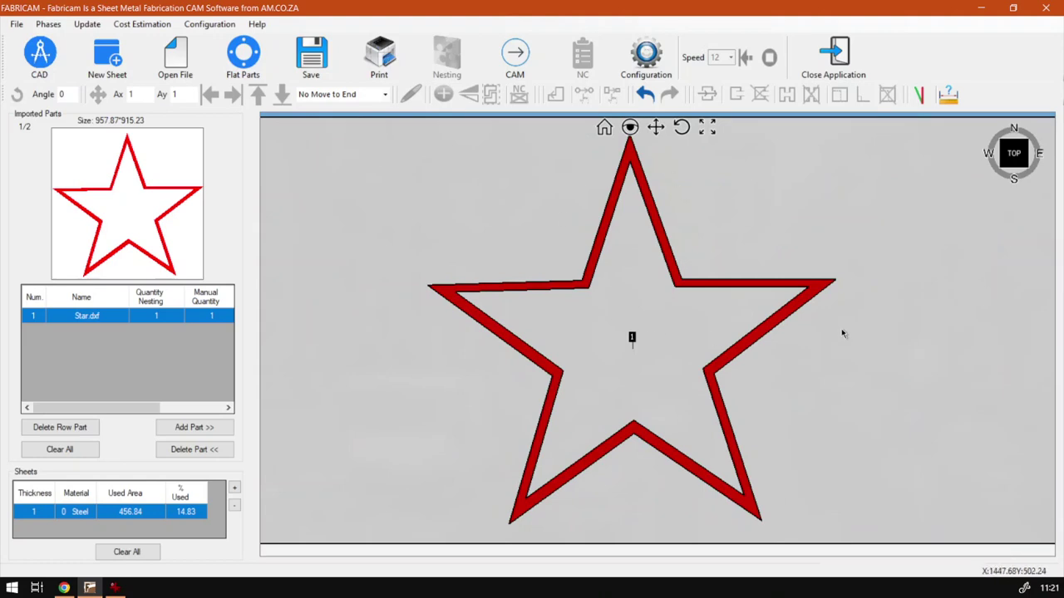
- Zoom close on the star's right tip, then its left tip, then out to the full steel sheet
scroll(833, 286, up, 3)
scroll(834, 291, up, 2)
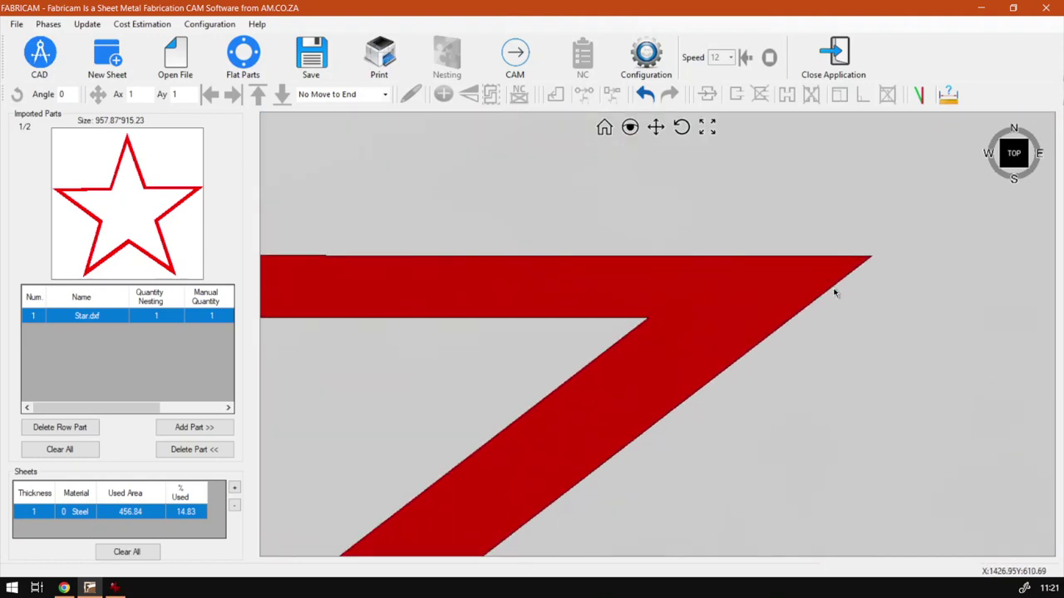
scroll(829, 279, down, 1)
scroll(829, 276, down, 4)
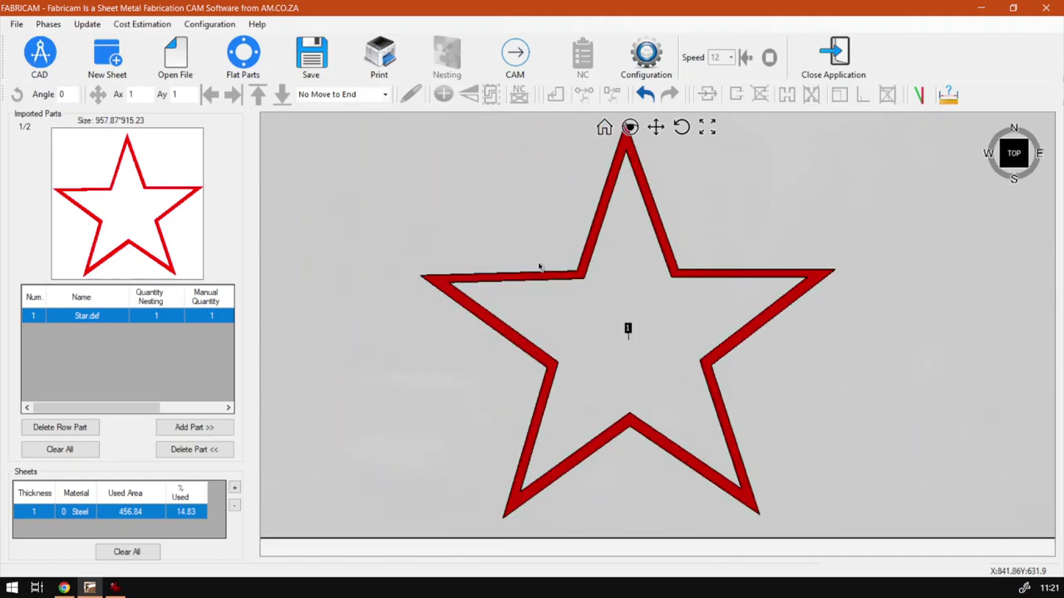
scroll(424, 283, up, 3)
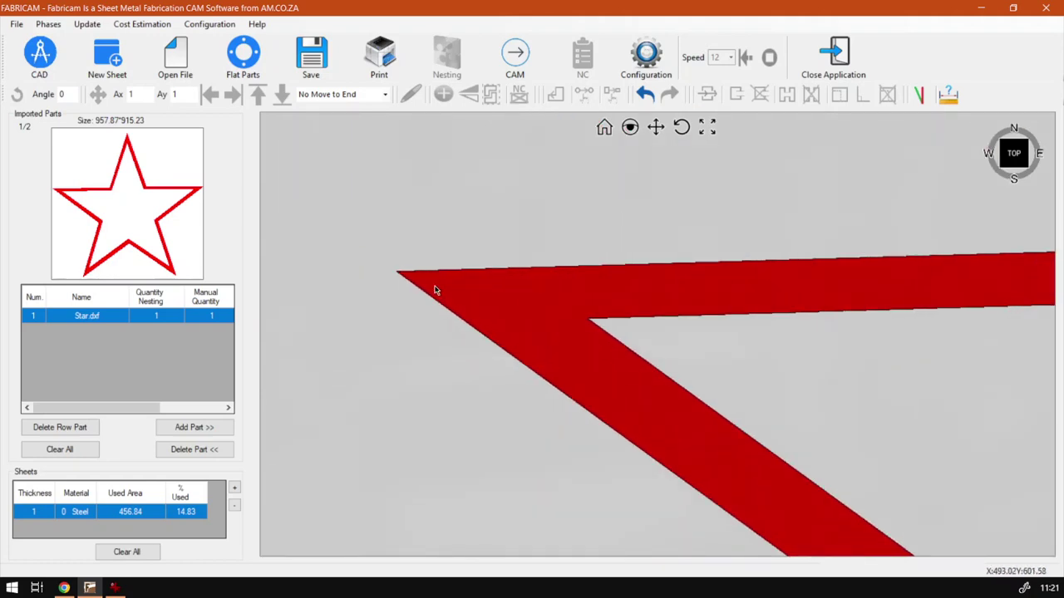
scroll(434, 291, down, 4)
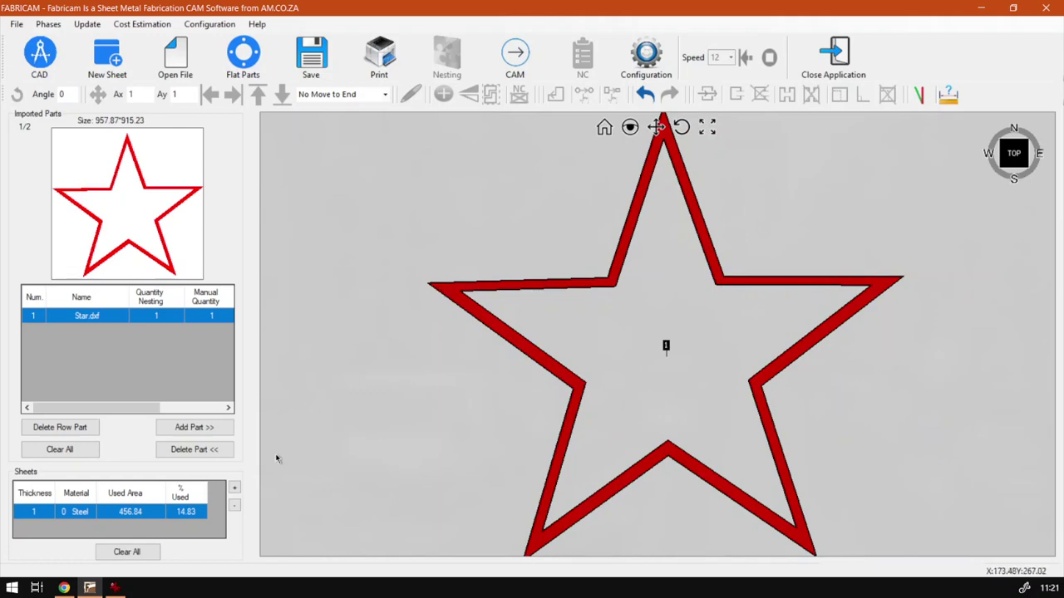
scroll(280, 540, up, 5)
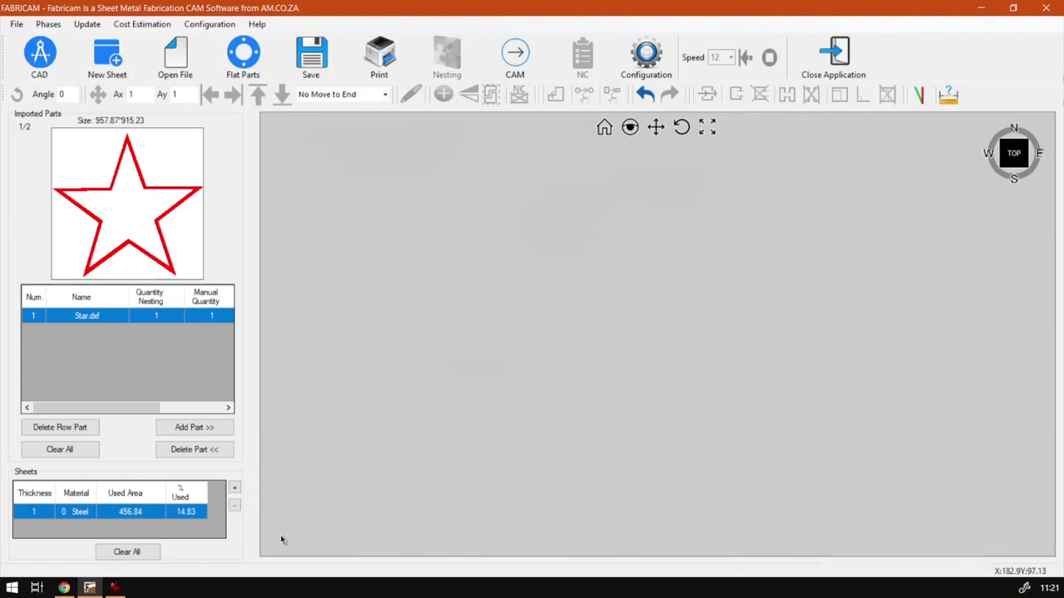
scroll(823, 255, down, 1)
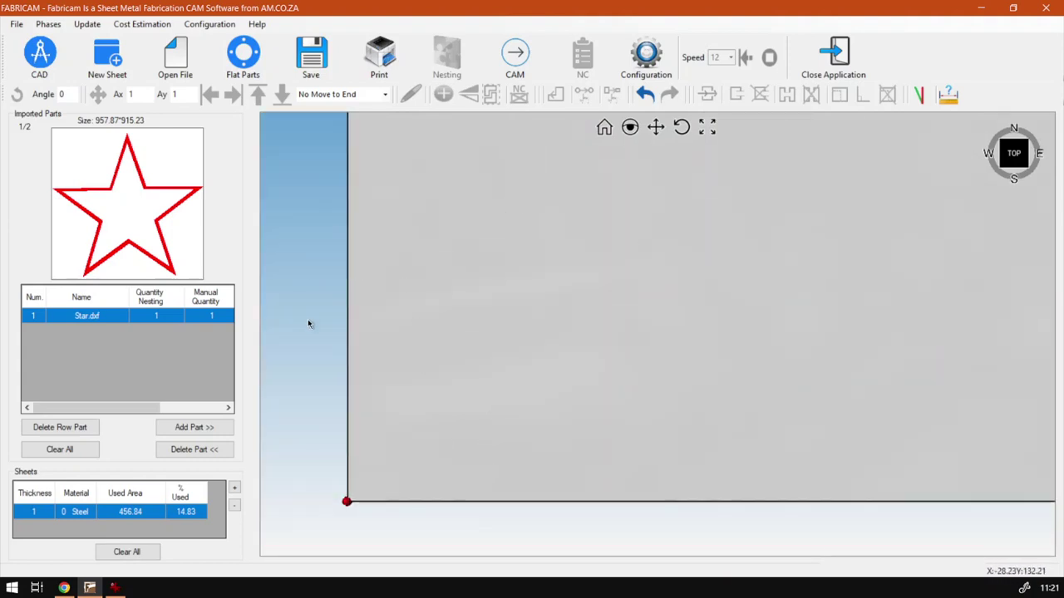
scroll(385, 179, up, 2)
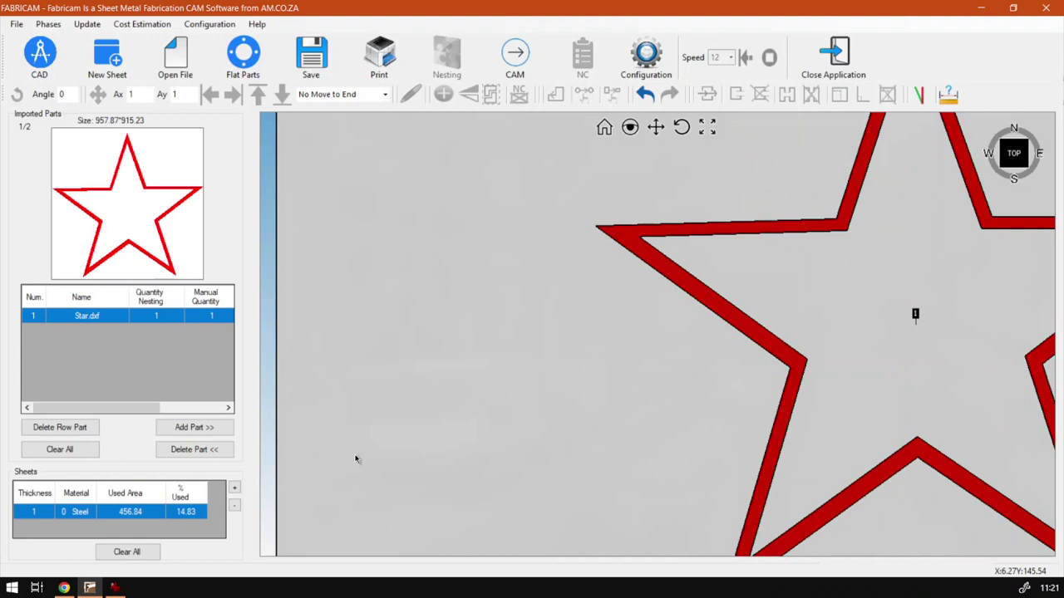
- Zoom in and out around the star's centre marker, finishing close on its inner edges
scroll(265, 285, down, 3)
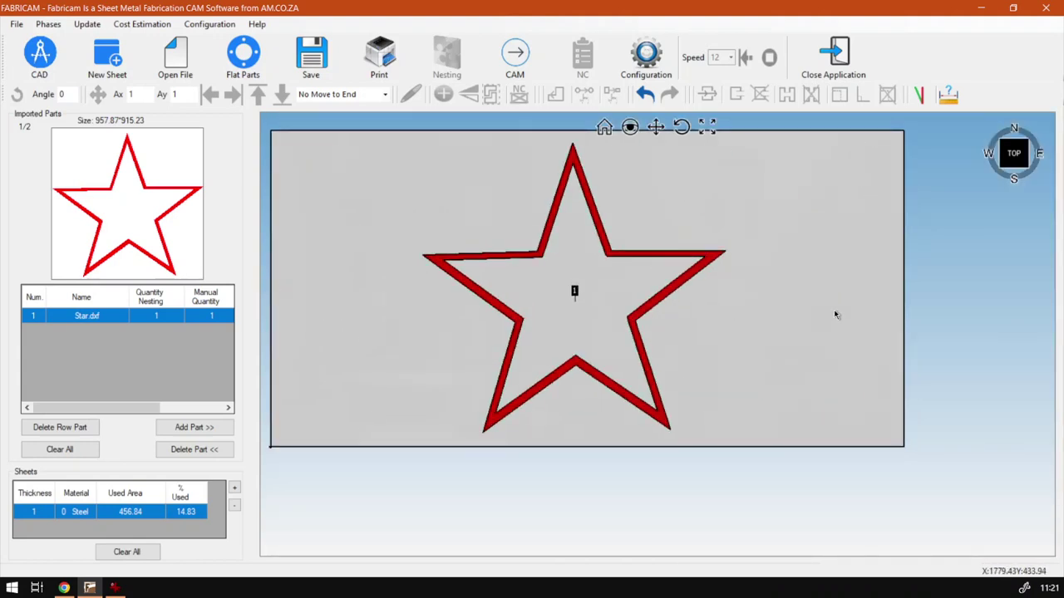
scroll(572, 299, up, 2)
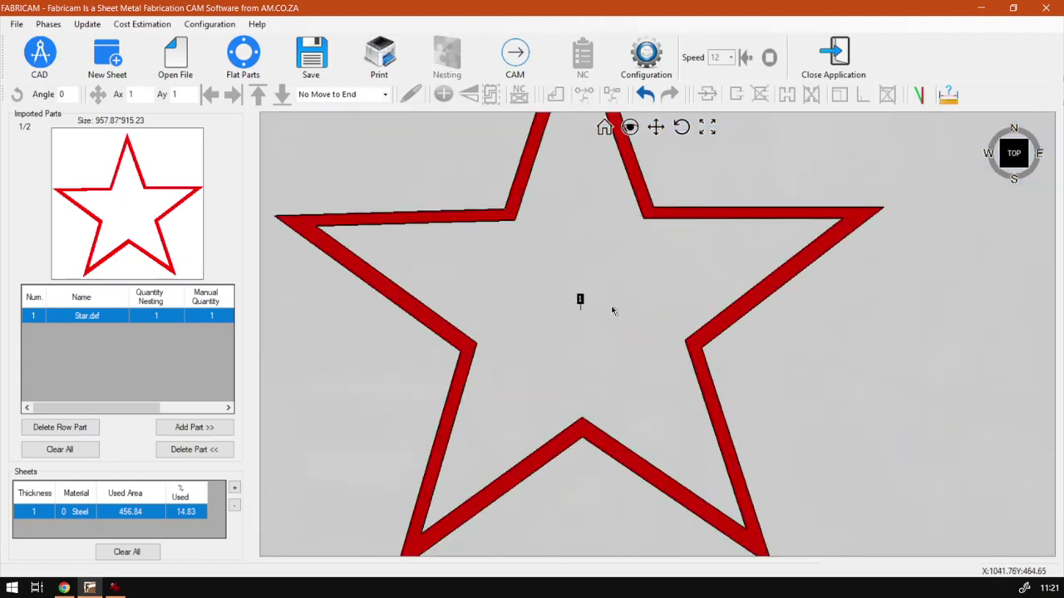
scroll(968, 317, down, 3)
scroll(696, 306, up, 3)
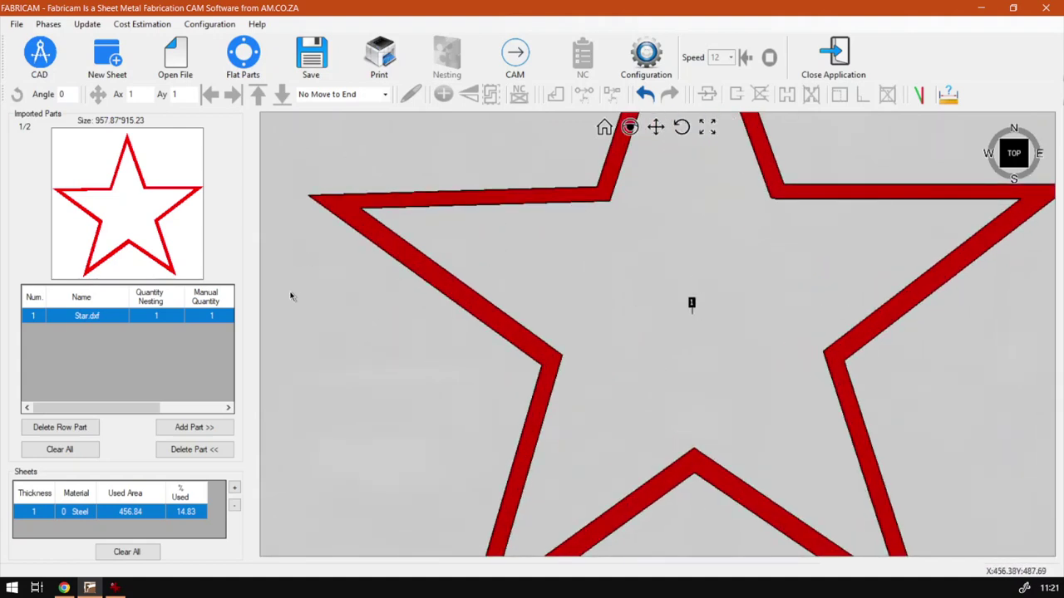
scroll(715, 320, up, 1)
scroll(728, 326, down, 1)
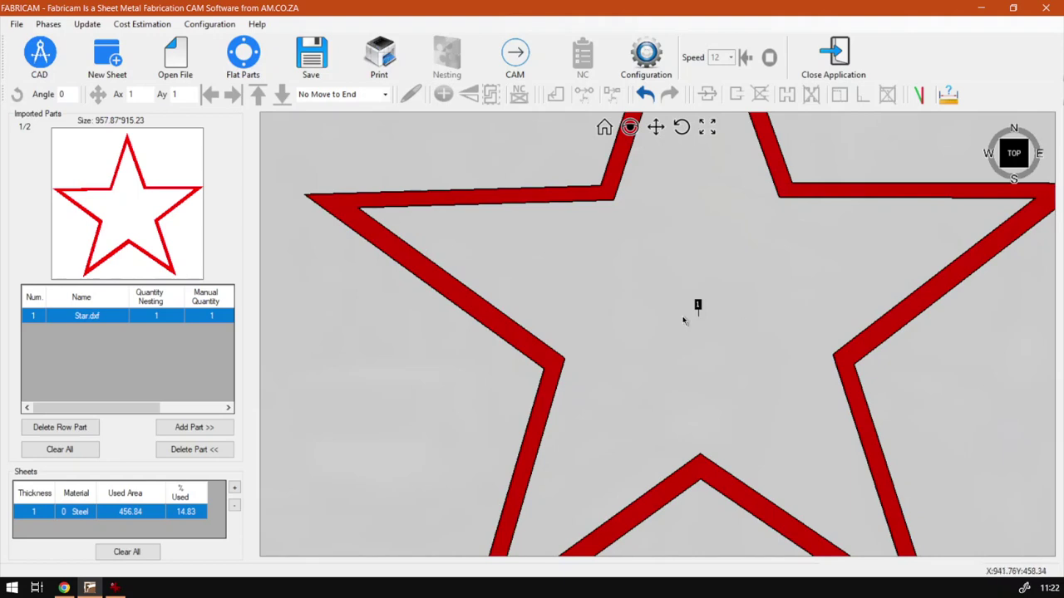
scroll(991, 353, down, 1)
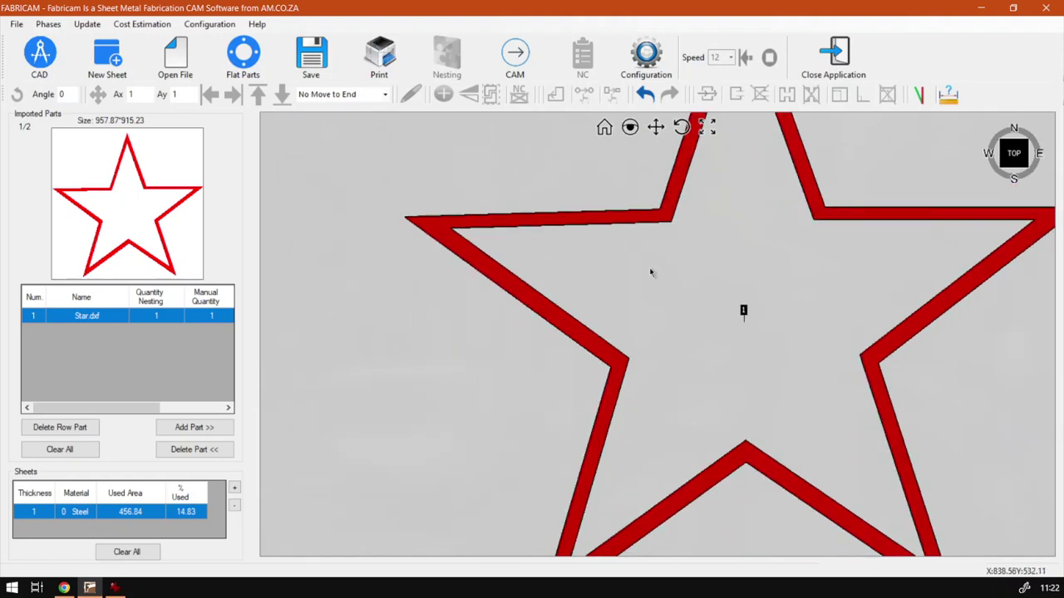
scroll(408, 287, up, 2)
scroll(648, 316, down, 1)
scroll(686, 328, up, 2)
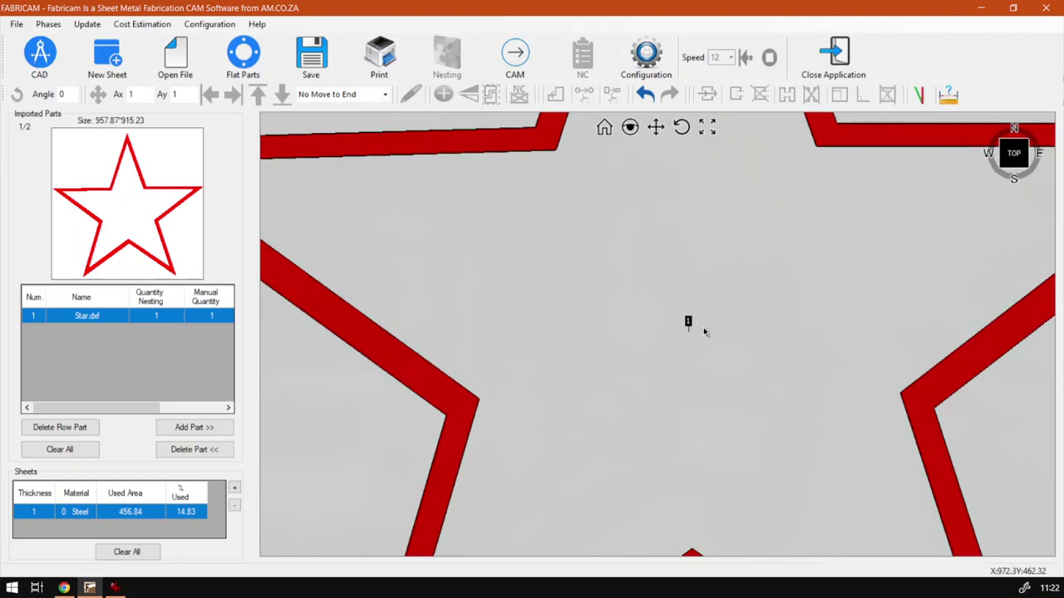
scroll(686, 326, down, 1)
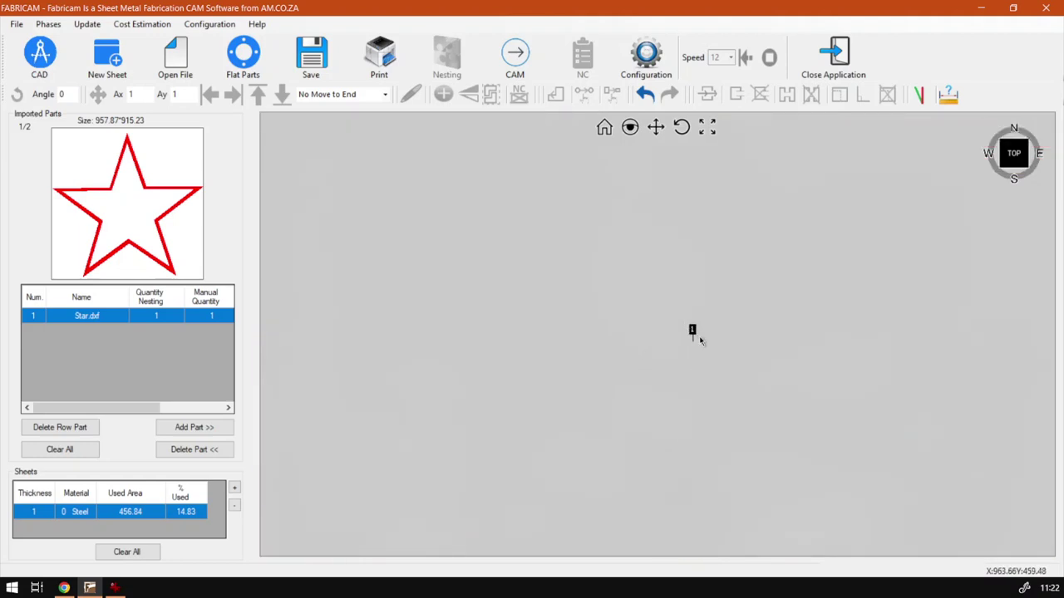
scroll(699, 336, up, 2)
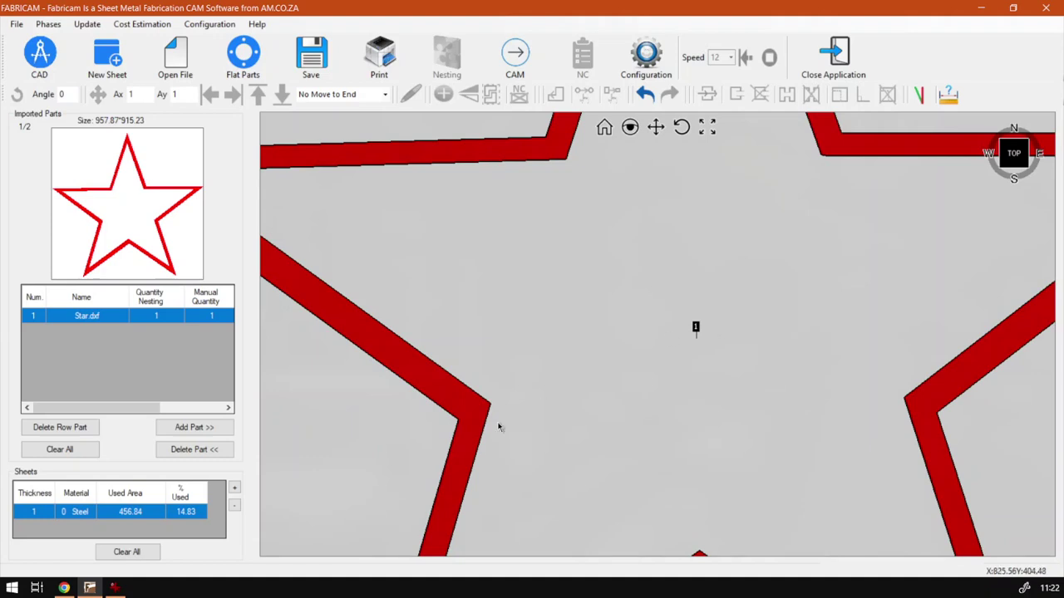
scroll(324, 513, down, 1)
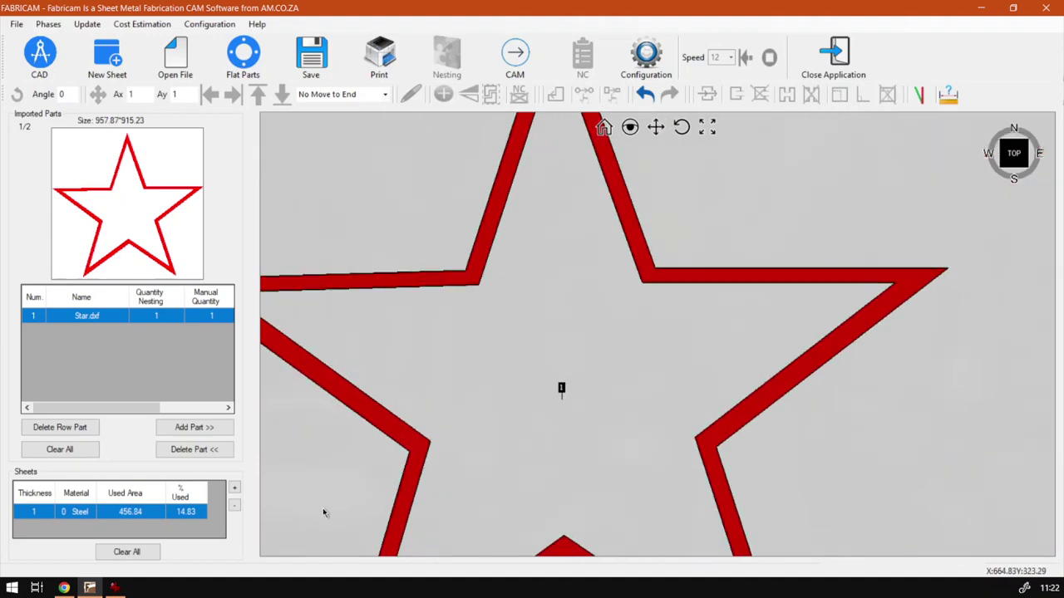
scroll(324, 513, up, 1)
scroll(325, 512, up, 1)
scroll(324, 512, down, 1)
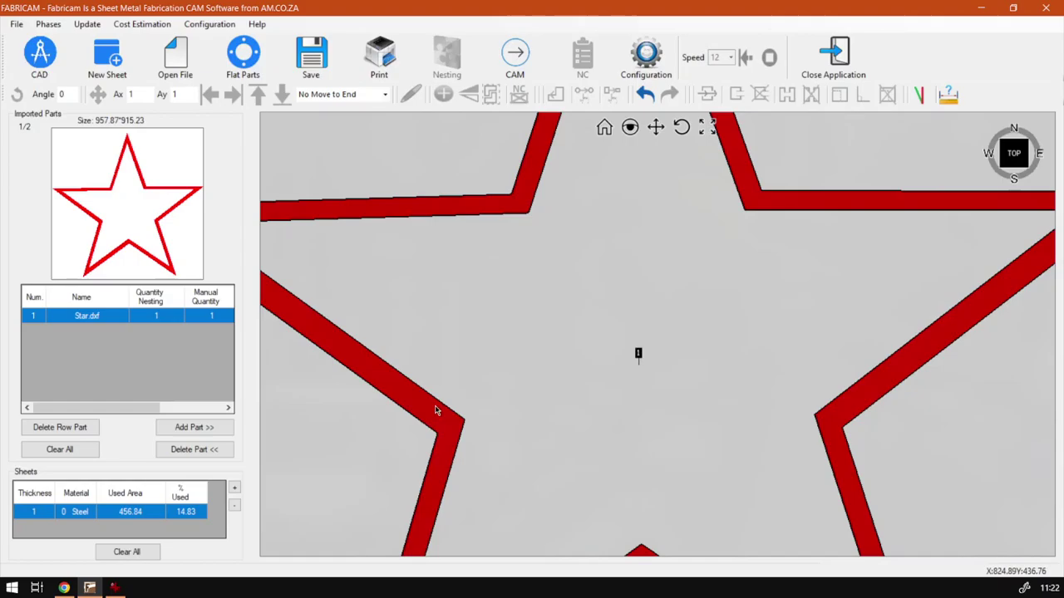
- Switch to Google Chrome showing the softwaretraining.co.za home page
click(65, 589)
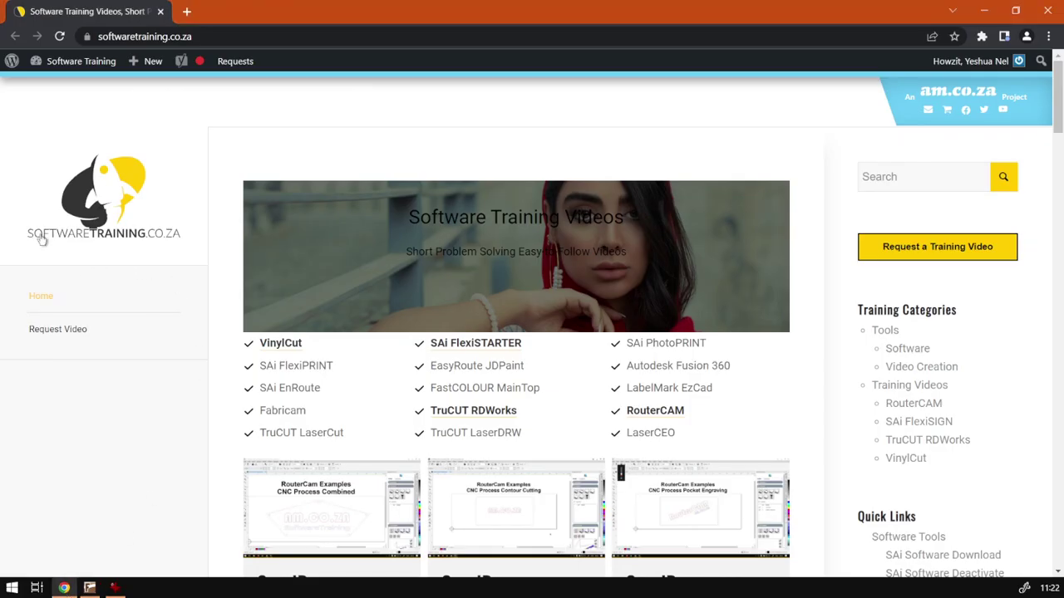